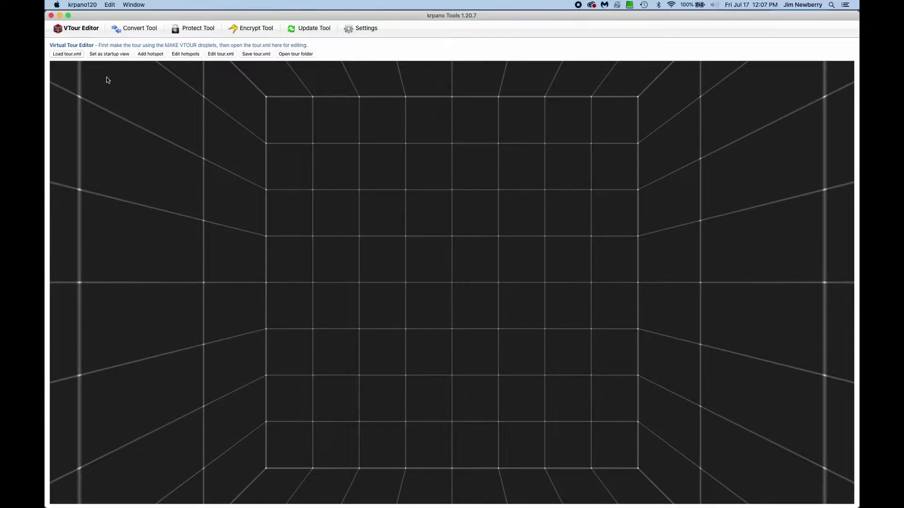
- Convert 191122_147 Panorama.tif into six cube-face TIFFs (_b, _d, _f, _l, _r, _u) with the Convert Tool
{"action": "left_click", "coordinate": [150, 32]}
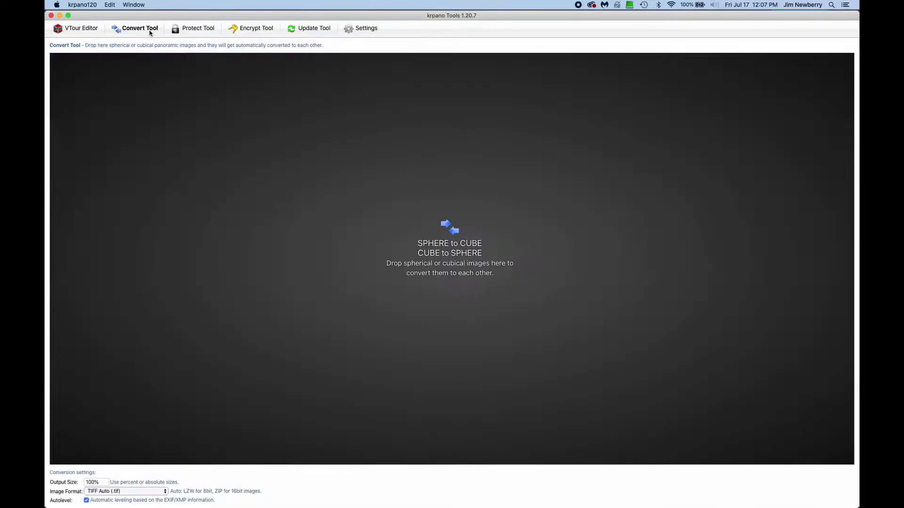
{"action": "key", "text": "super+Tab"}
{"action": "key", "text": "super+Tab"}
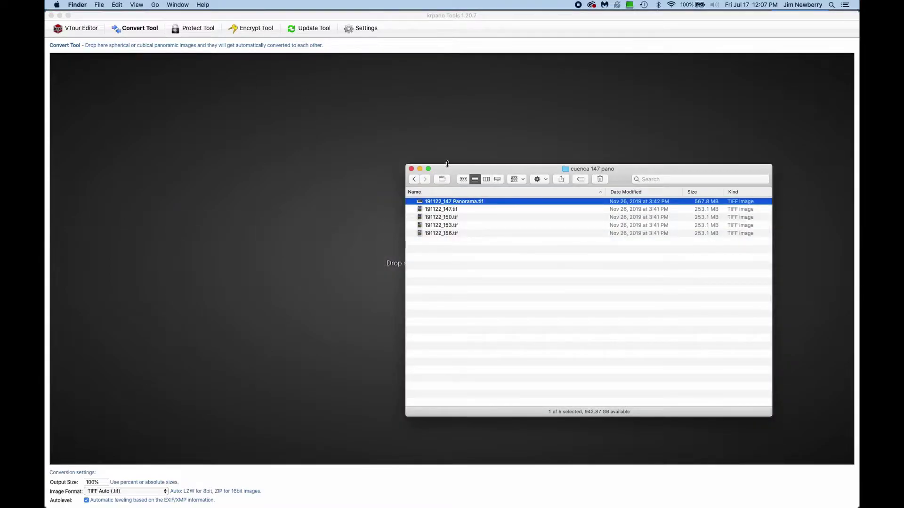
{"action": "left_click_drag", "start_coordinate": [447, 163], "coordinate": [605, 165]}
{"action": "key", "text": "space"}
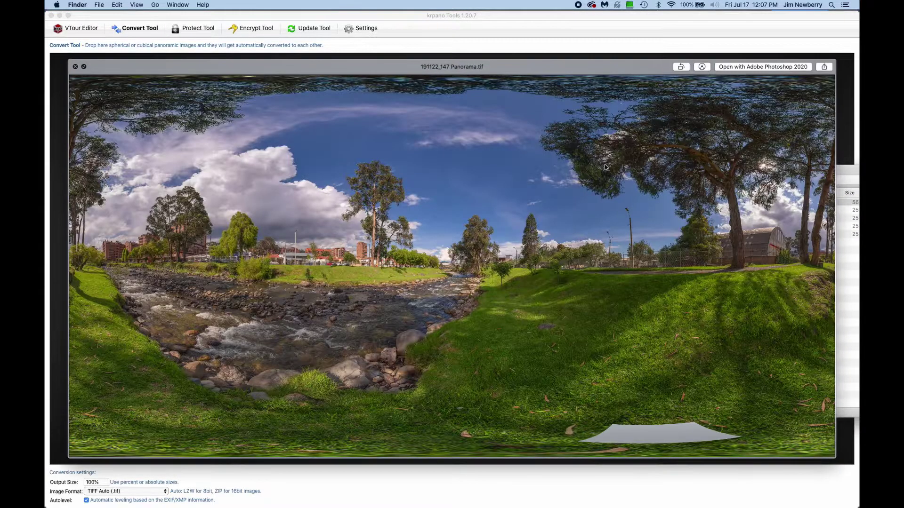
{"action": "key", "text": "space"}
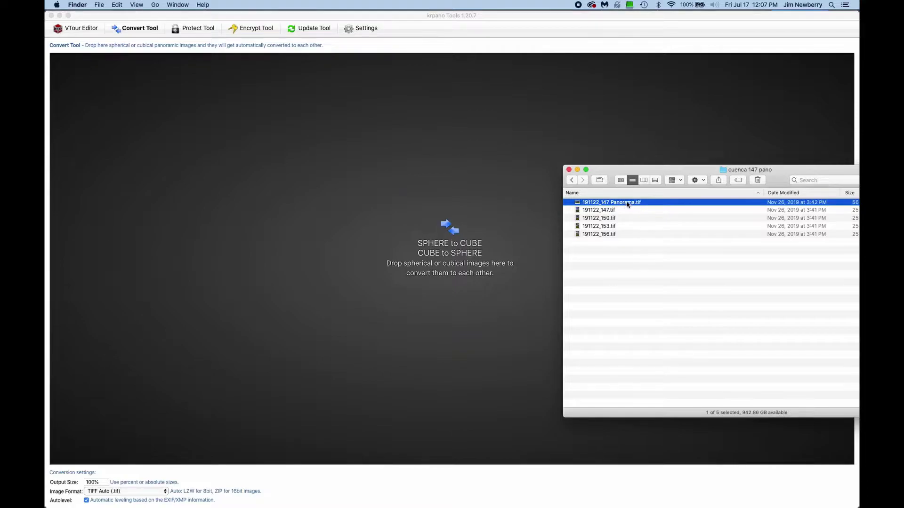
{"action": "left_click_drag", "start_coordinate": [627, 203], "coordinate": [349, 211]}
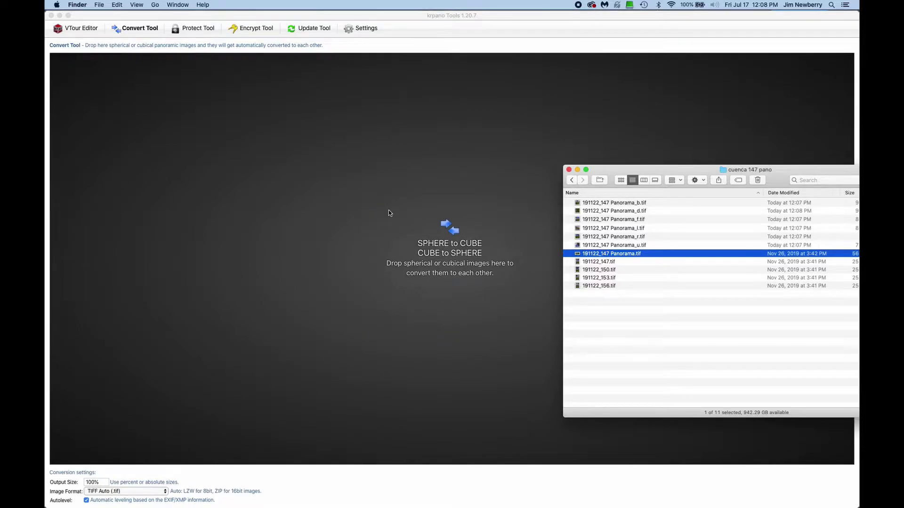
- Patch the black nadir hole in Panorama_d.tif with nearby grass using Content-Aware Patch, then save and close
{"action": "double_click", "coordinate": [666, 209]}
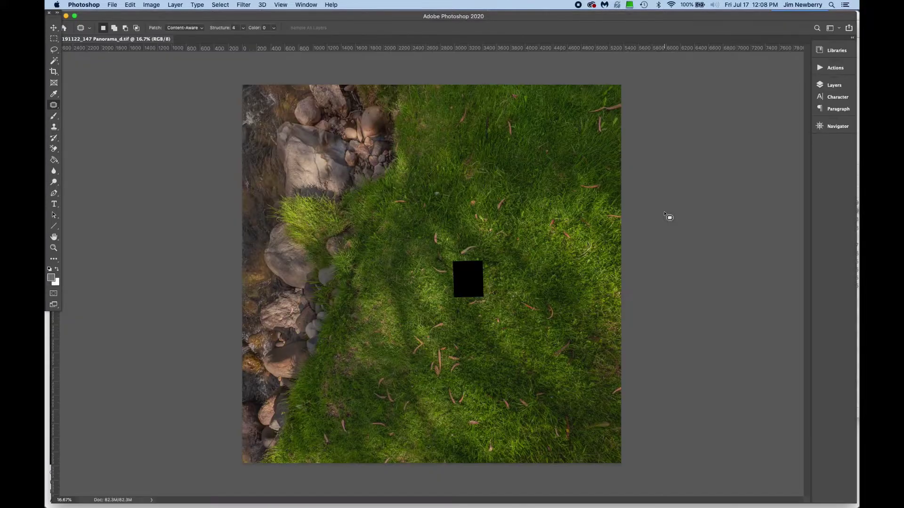
{"action": "key", "text": "z"}
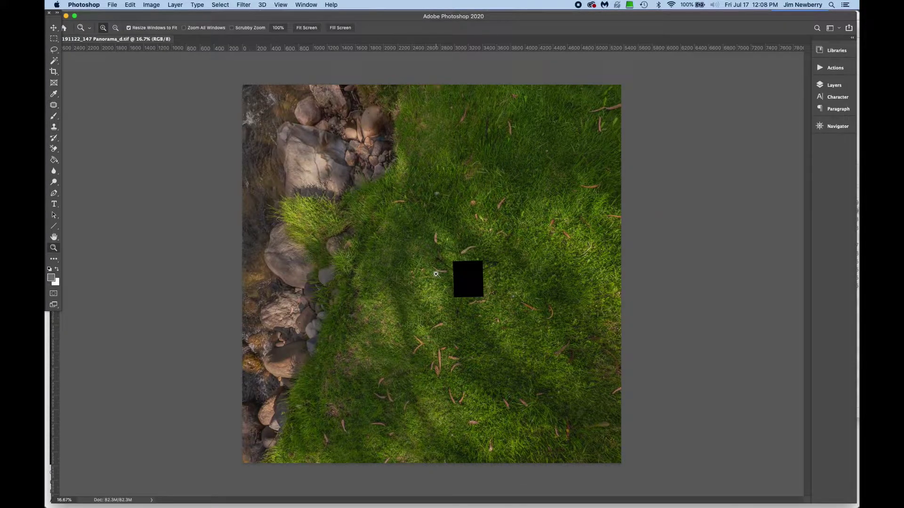
{"action": "left_click", "coordinate": [465, 266]}
{"action": "left_click", "coordinate": [488, 289]}
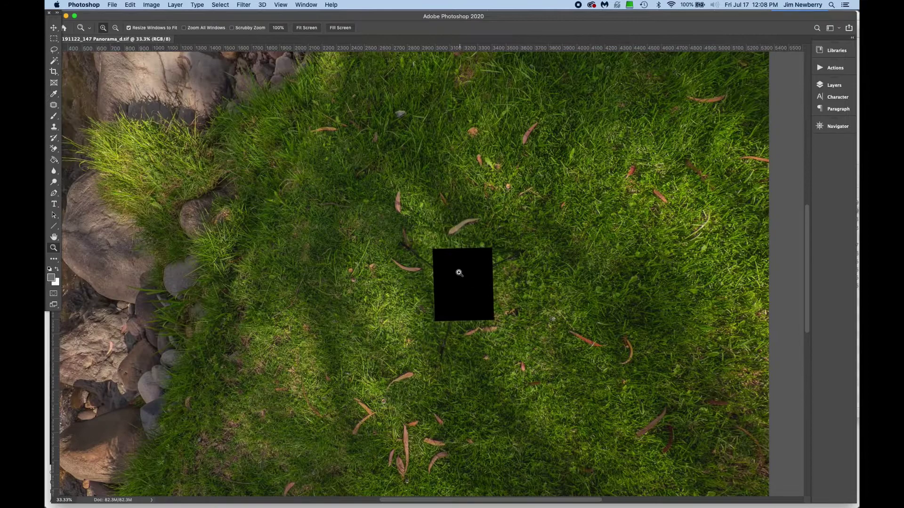
{"action": "left_click", "coordinate": [54, 106]}
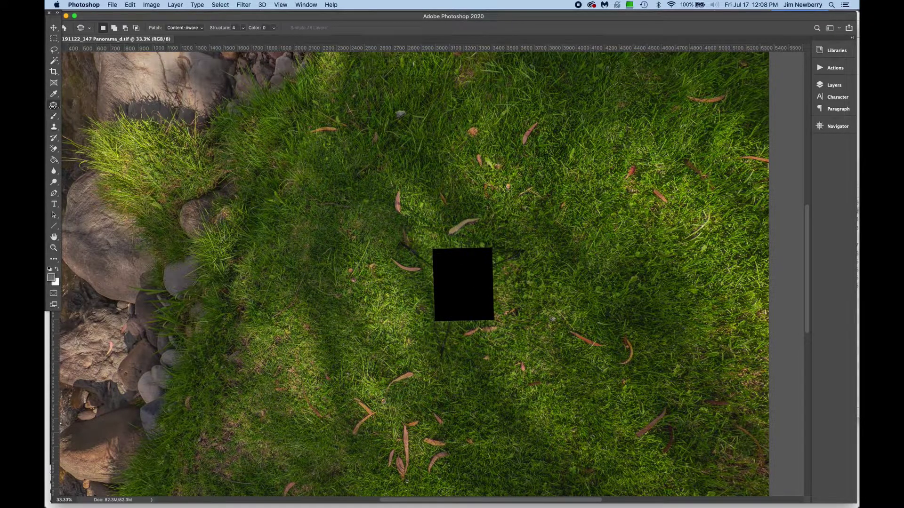
{"action": "mouse_move", "coordinate": [411, 281]}
{"action": "left_mouse_down"}
{"action": "mouse_move", "coordinate": [431, 358]}
{"action": "mouse_move", "coordinate": [456, 363]}
{"action": "mouse_move", "coordinate": [485, 349]}
{"action": "mouse_move", "coordinate": [509, 325]}
{"action": "mouse_move", "coordinate": [506, 295]}
{"action": "mouse_move", "coordinate": [532, 254]}
{"action": "mouse_move", "coordinate": [526, 226]}
{"action": "mouse_move", "coordinate": [390, 230]}
{"action": "mouse_move", "coordinate": [373, 246]}
{"action": "mouse_move", "coordinate": [411, 282]}
{"action": "left_mouse_up"}
{"action": "left_click_drag", "start_coordinate": [489, 263], "coordinate": [543, 418]}
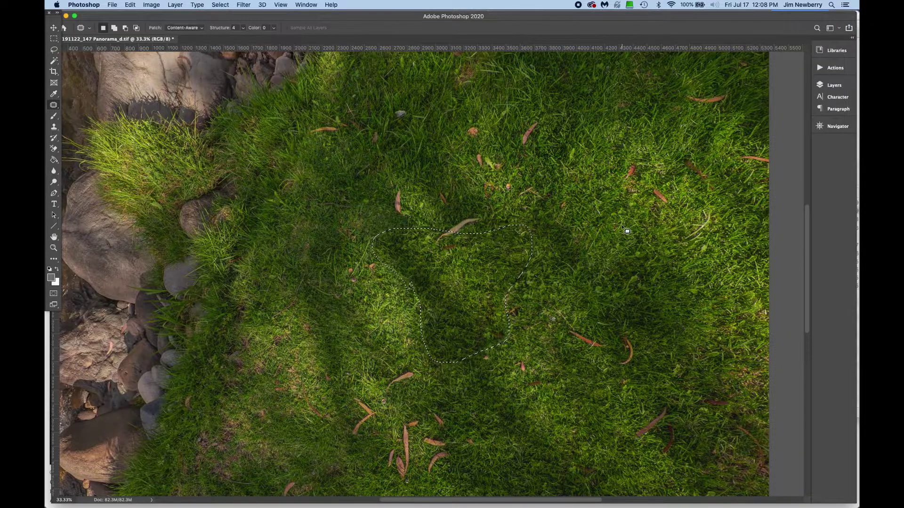
{"action": "key", "text": "super+d"}
{"action": "key", "text": "super+s"}
{"action": "key", "text": "super+w"}
- Drop the six cube faces, Panorama_b through Panorama_u, onto the Convert Tool to build 191122_147 Panorama_sphere.tif
{"action": "key", "text": "super+Tab"}
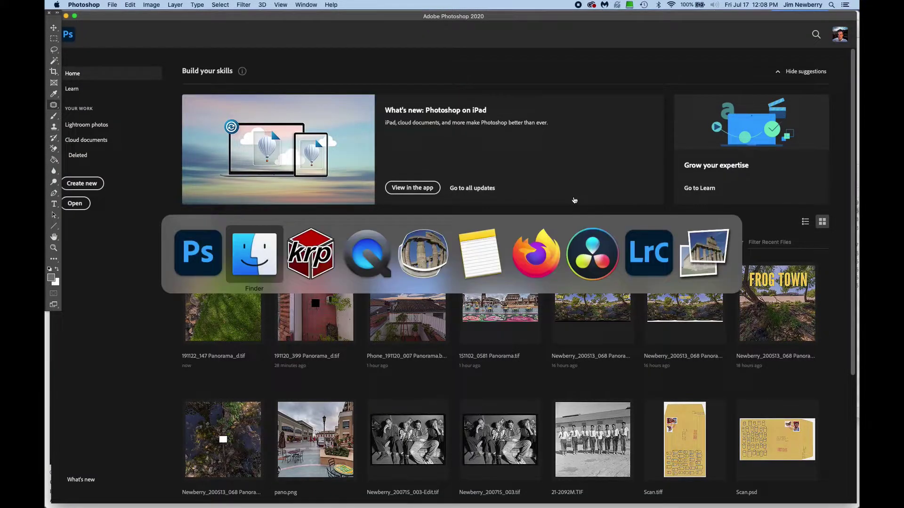
{"action": "key", "text": "super+Tab"}
{"action": "key", "text": "super+Tab"}
{"action": "key", "text": "super+Tab"}
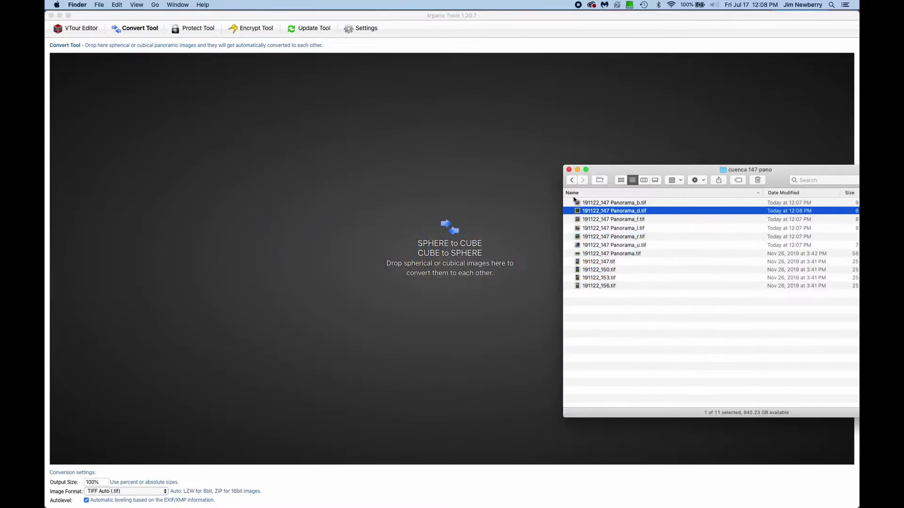
{"action": "left_click", "coordinate": [664, 203]}
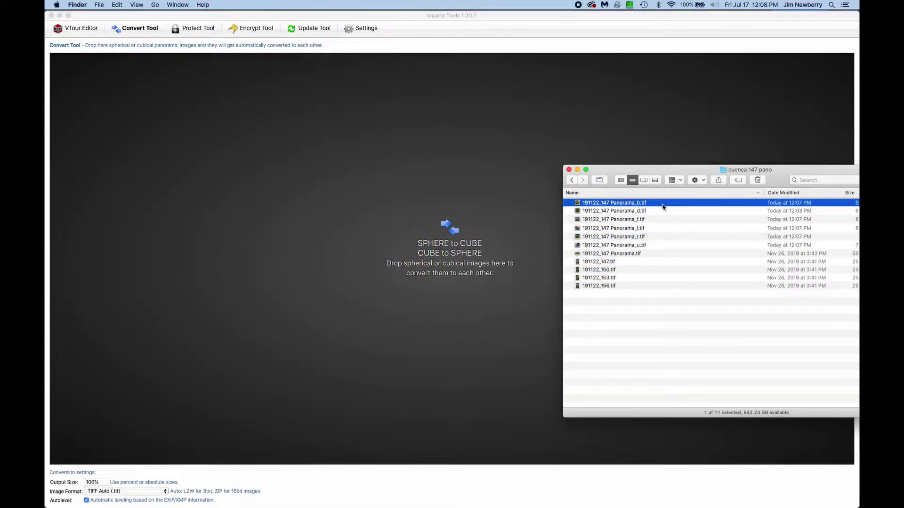
{"action": "left_click", "coordinate": [656, 245], "text": "shift"}
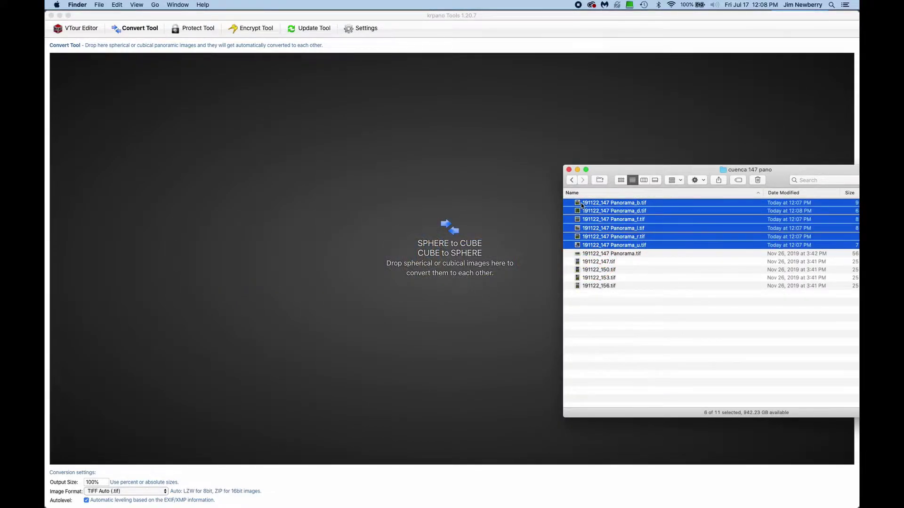
{"action": "left_click_drag", "start_coordinate": [582, 206], "coordinate": [329, 203]}
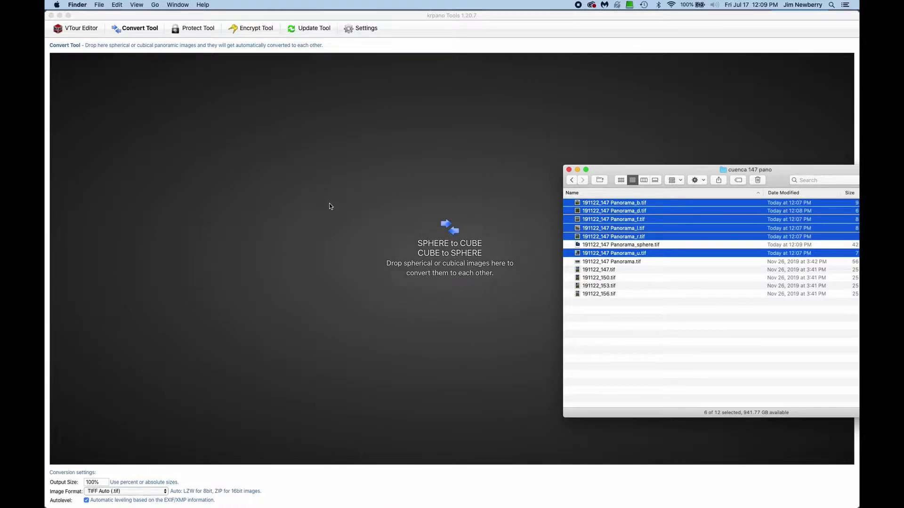
{"action": "left_click_drag", "start_coordinate": [607, 172], "coordinate": [420, 131]}
- Open 191122_147 Panorama_sphere.tif in PTGui Viewer and look down at the grass-patched nadir
{"action": "left_click", "coordinate": [457, 203]}
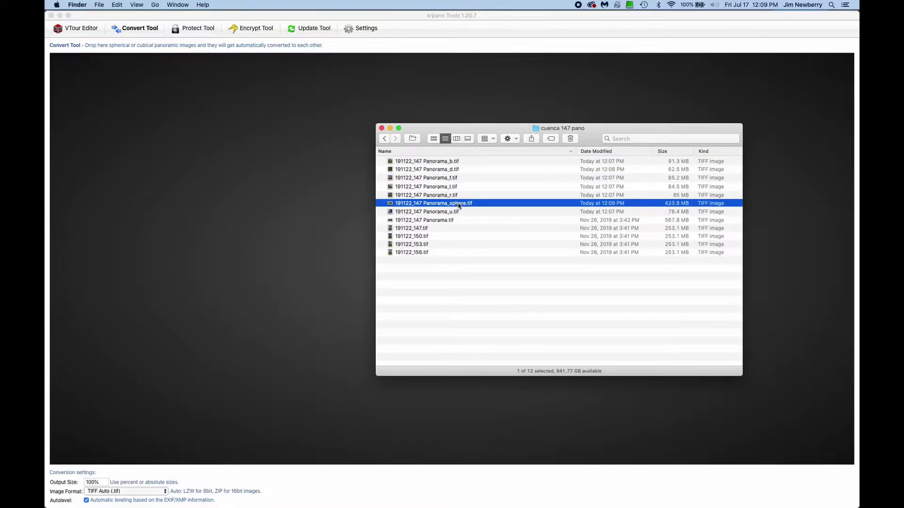
{"action": "right_click", "coordinate": [460, 205]}
{"action": "mouse_move", "coordinate": [474, 216]}
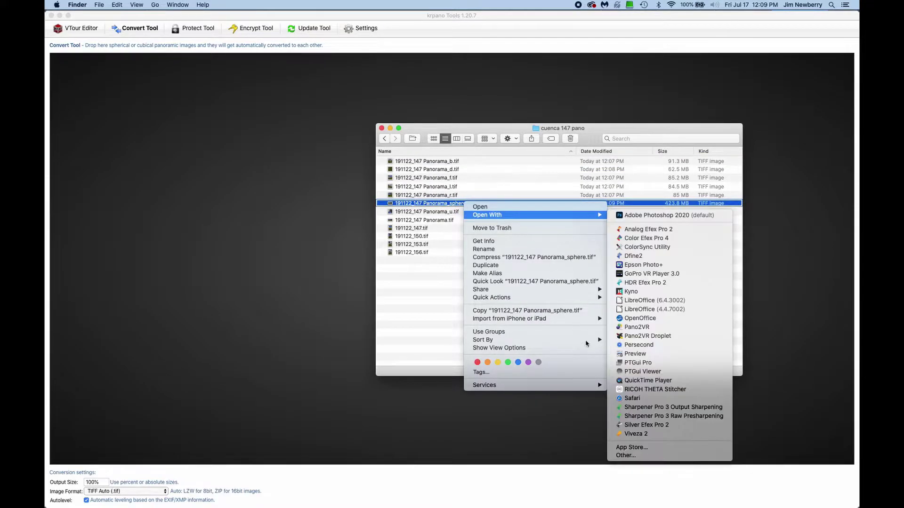
{"action": "left_click", "coordinate": [635, 372]}
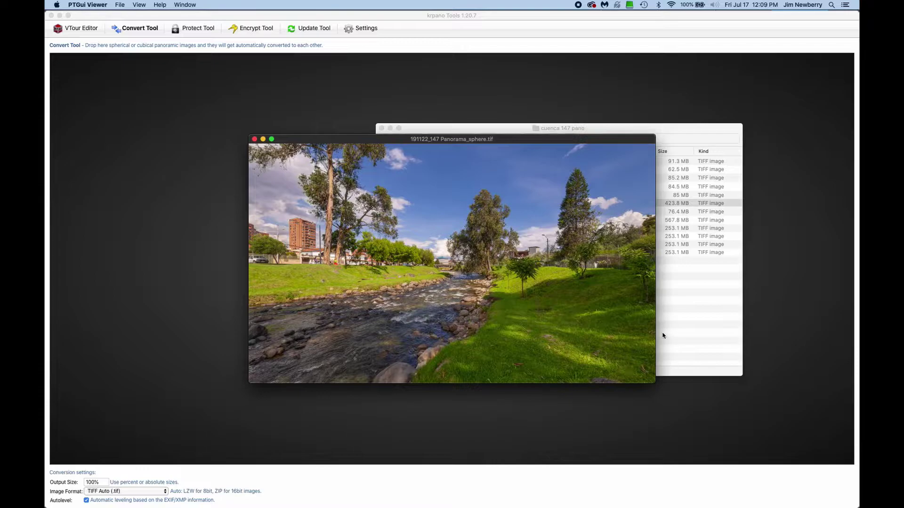
{"action": "left_click_drag", "start_coordinate": [540, 315], "coordinate": [533, 307]}
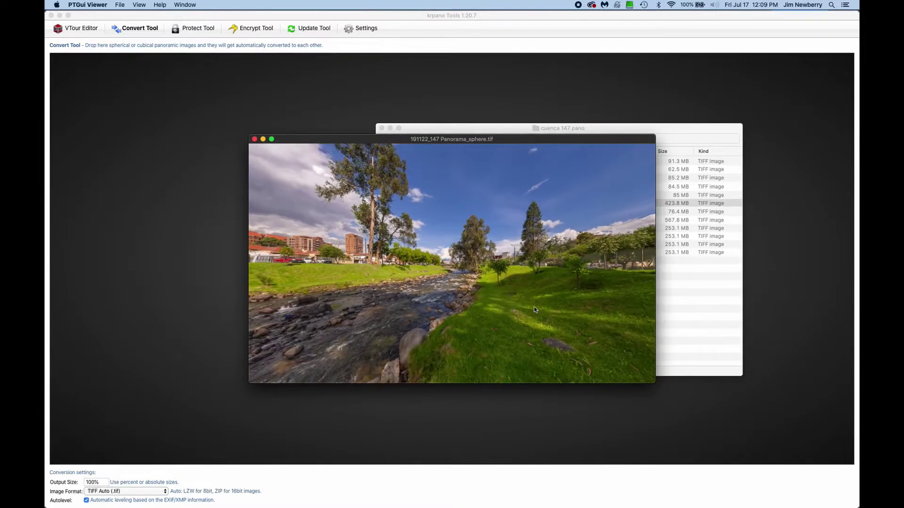
{"action": "left_click_drag", "start_coordinate": [537, 268], "coordinate": [530, 312]}
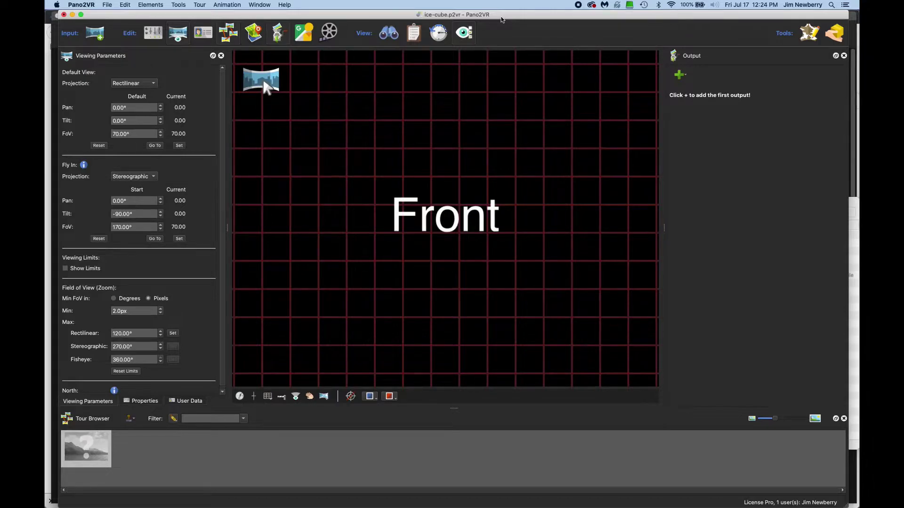
- Load the stitched 191122_147 panorama from Finder into Pano2VR
{"action": "key", "text": "super+Tab"}
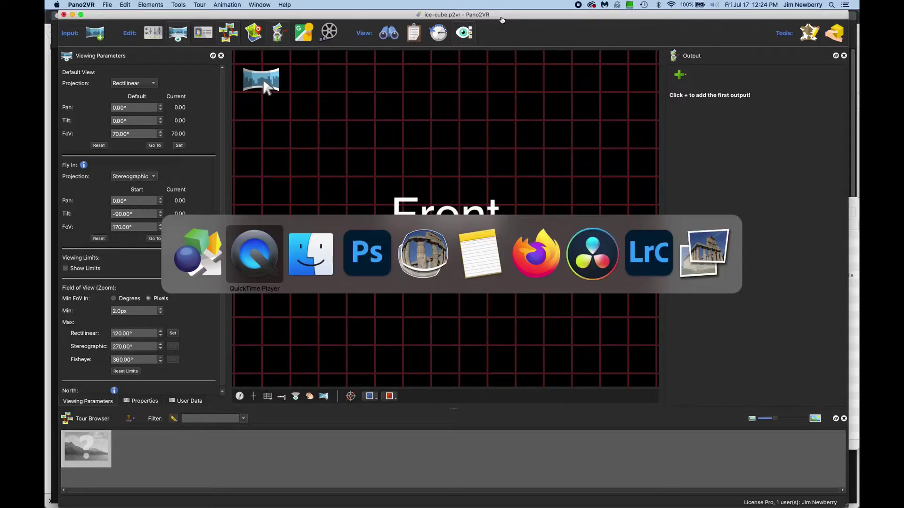
{"action": "key", "text": "super+Tab"}
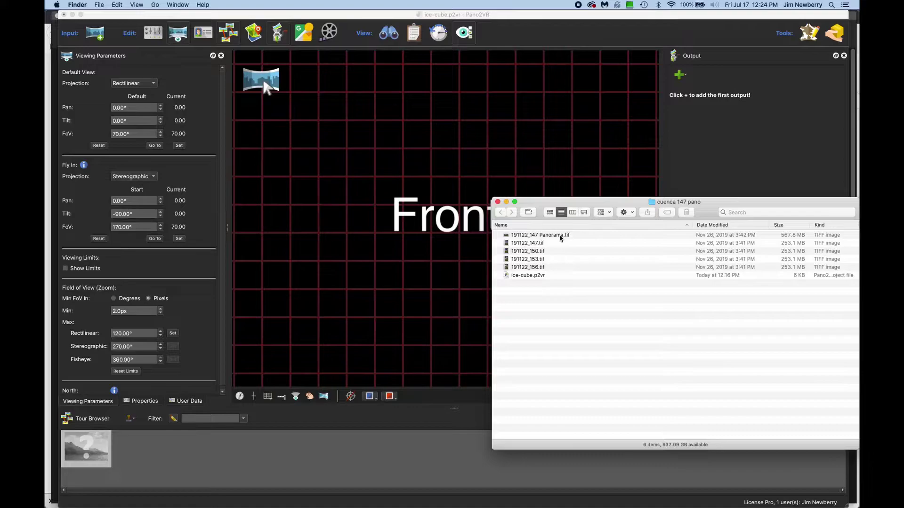
{"action": "left_click_drag", "start_coordinate": [561, 237], "coordinate": [173, 458]}
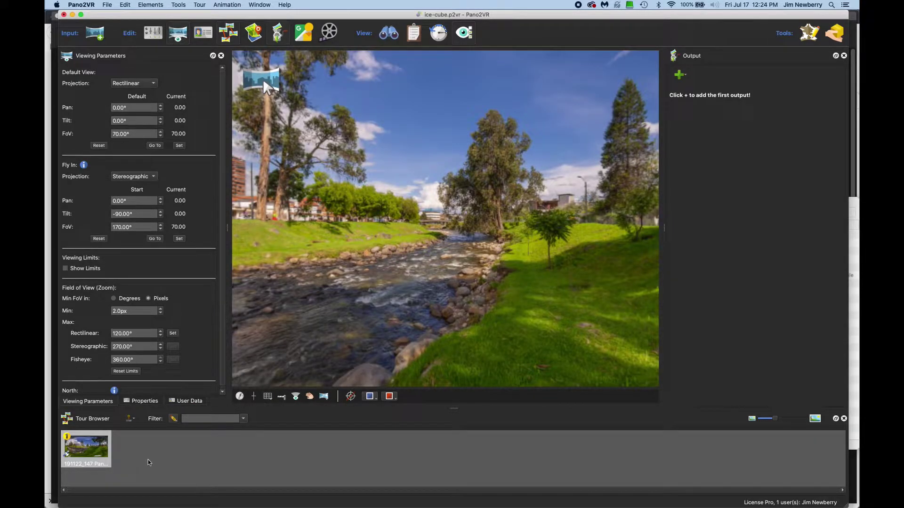
- Add a Transformation output with Type Cube Faces and Format TIFF (.tif)
{"action": "left_click", "coordinate": [680, 75]}
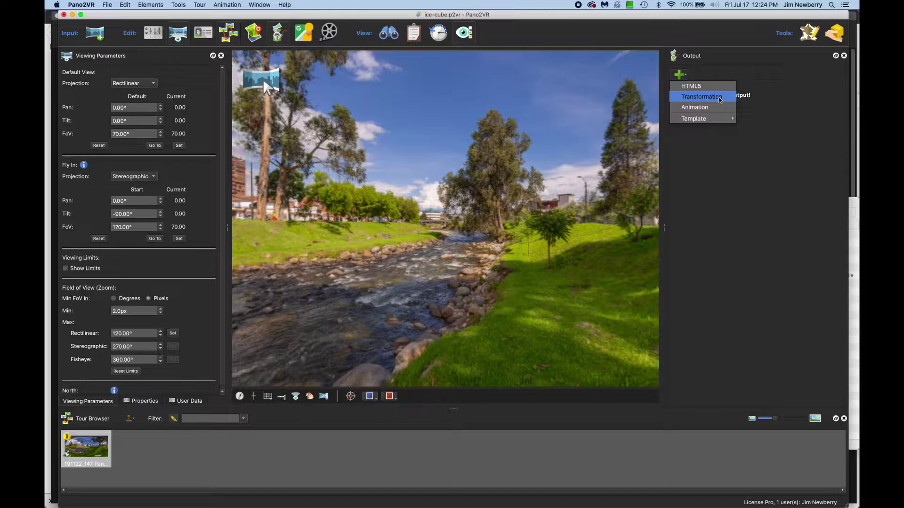
{"action": "left_click", "coordinate": [701, 97]}
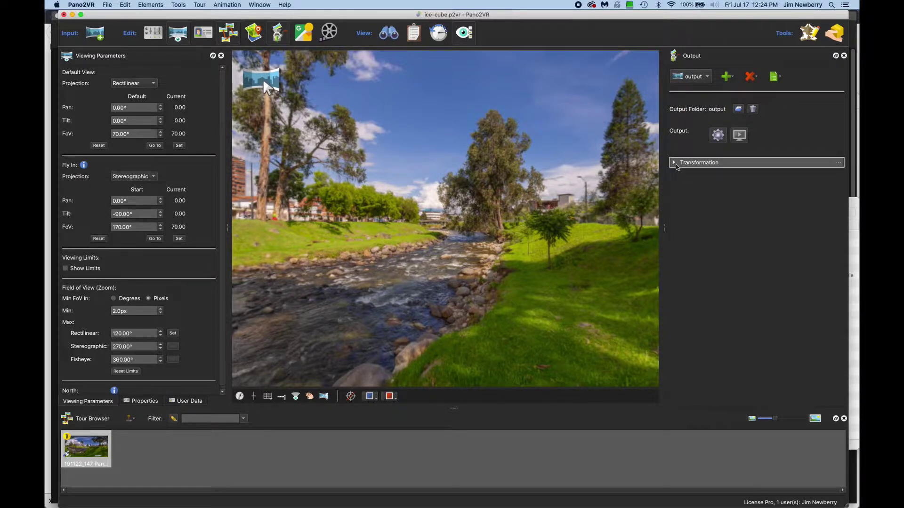
{"action": "left_click", "coordinate": [673, 163]}
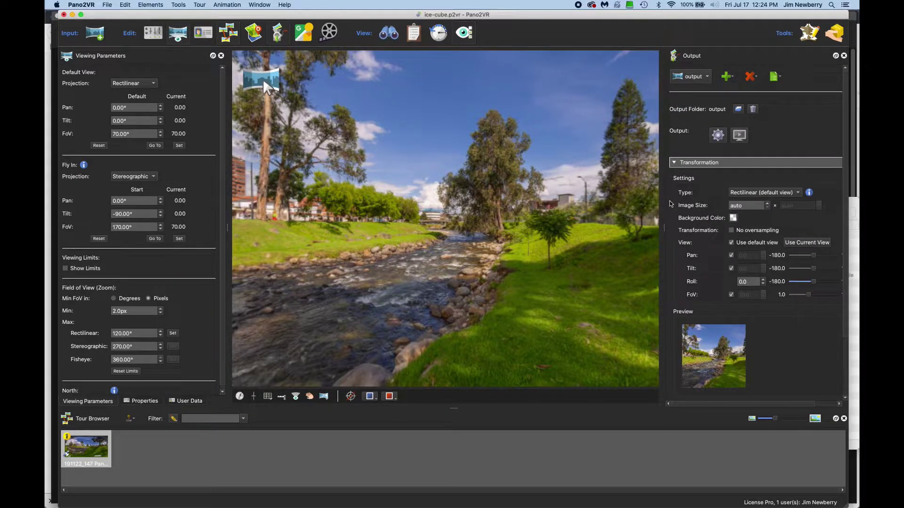
{"action": "left_click", "coordinate": [765, 192]}
{"action": "left_click", "coordinate": [763, 295]}
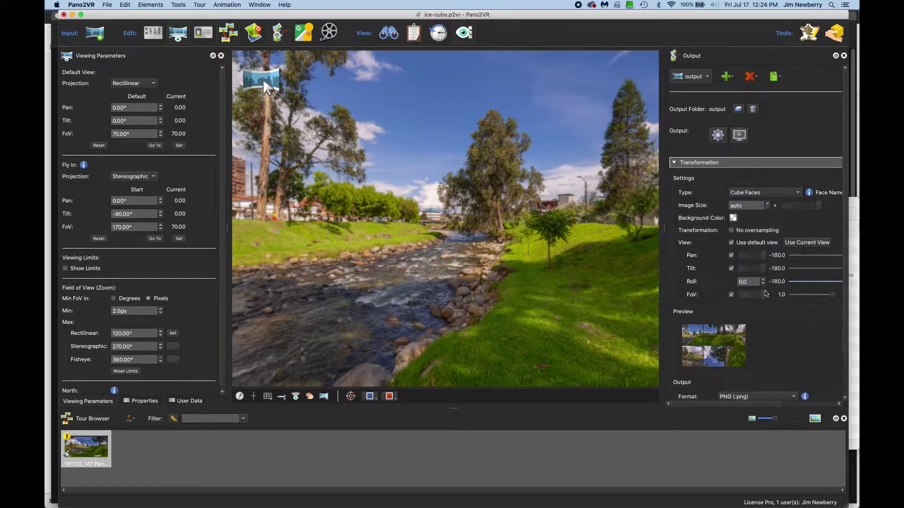
{"action": "scroll", "coordinate": [758, 283], "scroll_direction": "down", "scroll_amount": 2}
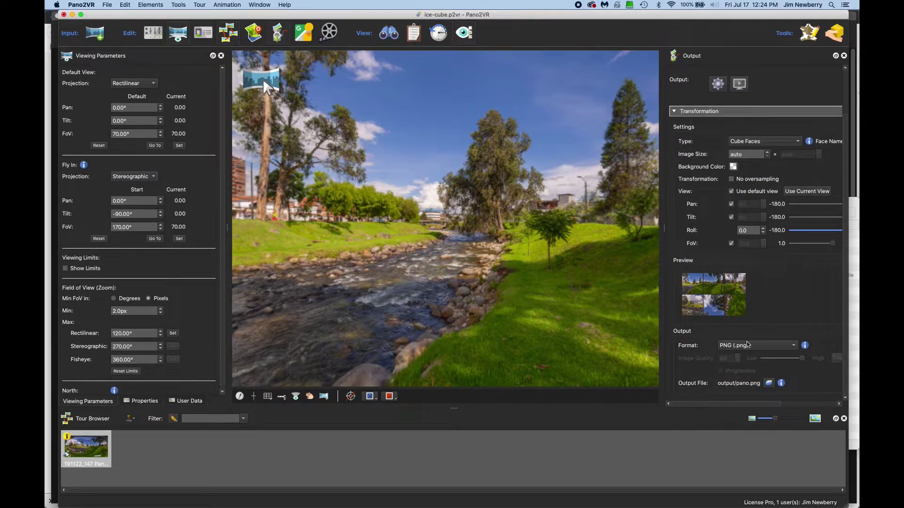
{"action": "left_click", "coordinate": [761, 346]}
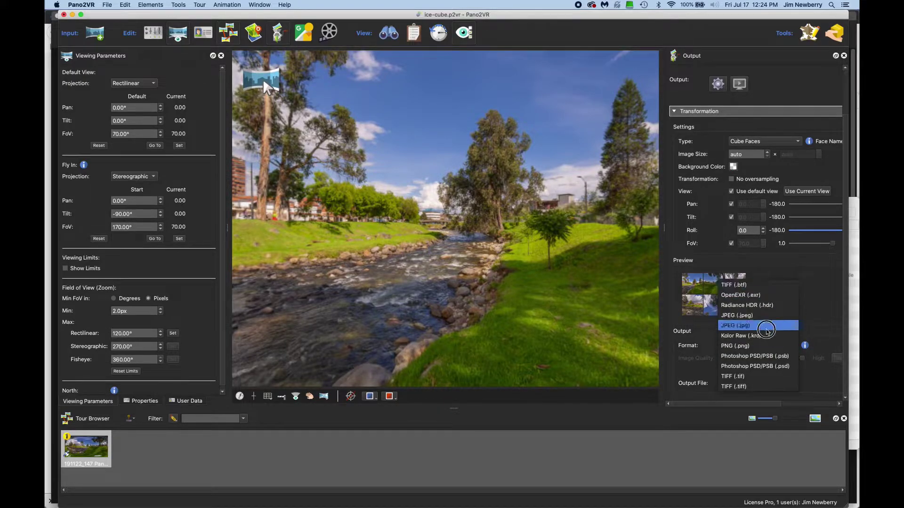
{"action": "left_click", "coordinate": [768, 375]}
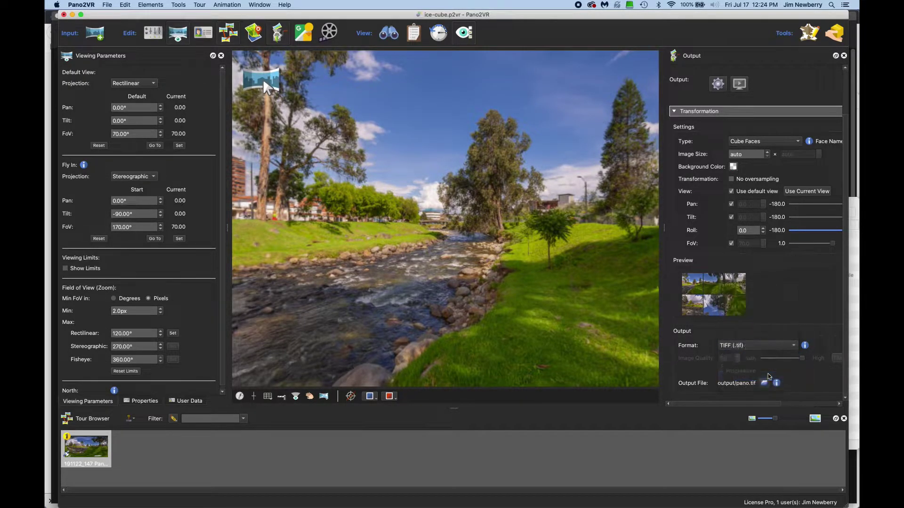
{"action": "scroll", "coordinate": [759, 335], "scroll_direction": "up", "scroll_amount": 3}
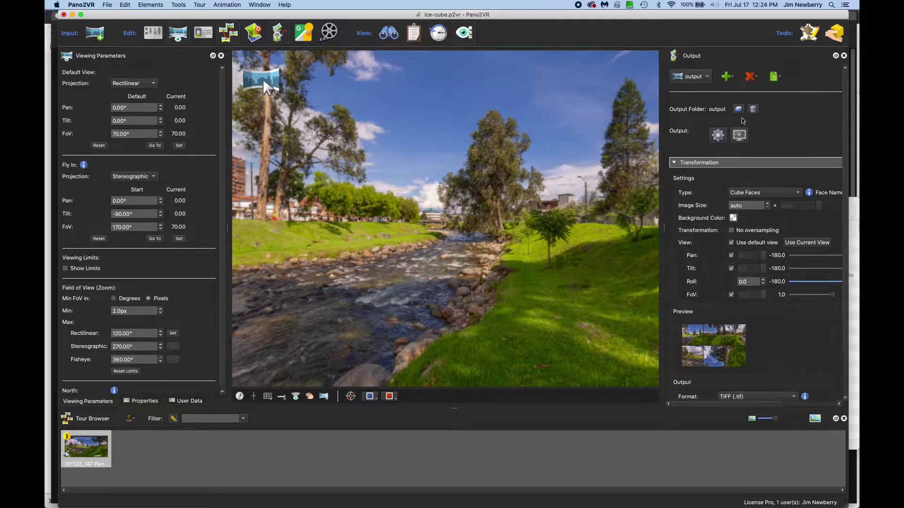
- Render the cube faces and open the output folder showing pano_0.tif to pano_5.tif
{"action": "left_click", "coordinate": [717, 137]}
{"action": "key", "text": "super+Tab"}
{"action": "left_click_drag", "start_coordinate": [626, 203], "coordinate": [579, 178]}
{"action": "double_click", "coordinate": [486, 260]}
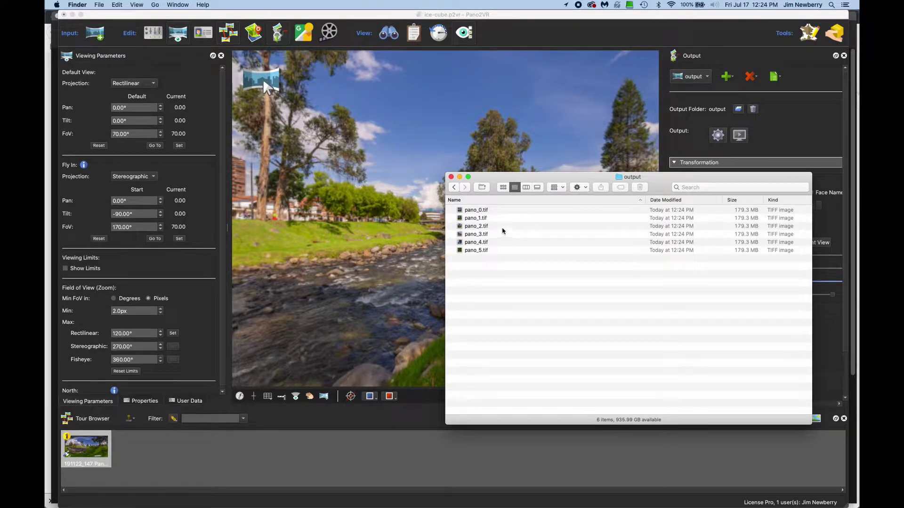
- Fill the transparent hole in pano_5.tif with nearby grass via Content-Aware Patch, then save and close it
{"action": "double_click", "coordinate": [511, 251]}
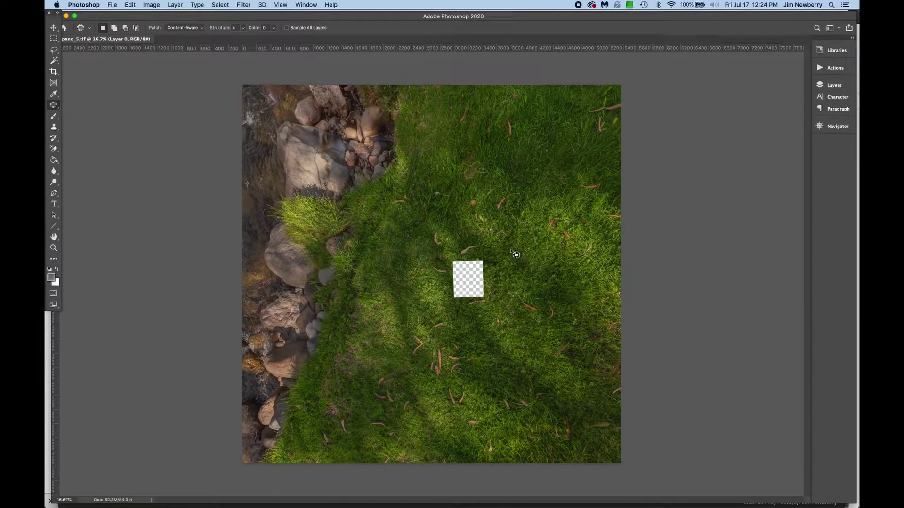
{"action": "key", "text": "z"}
{"action": "left_click", "coordinate": [481, 288]}
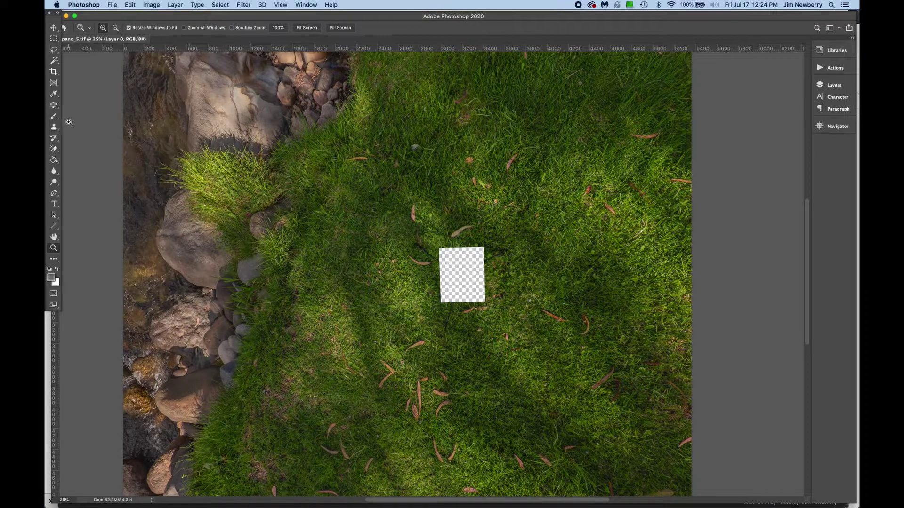
{"action": "left_click", "coordinate": [53, 106]}
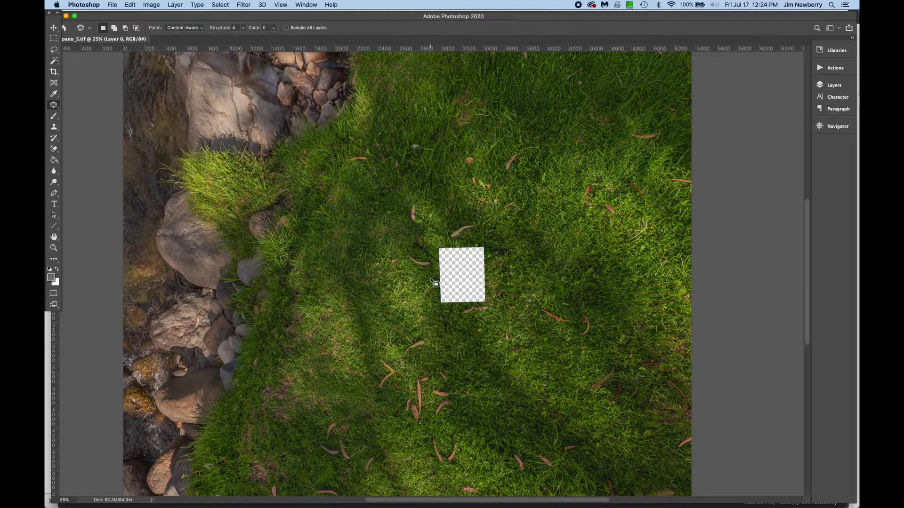
{"action": "mouse_move", "coordinate": [430, 279]}
{"action": "left_mouse_down"}
{"action": "mouse_move", "coordinate": [430, 325]}
{"action": "mouse_move", "coordinate": [442, 336]}
{"action": "mouse_move", "coordinate": [487, 330]}
{"action": "mouse_move", "coordinate": [501, 310]}
{"action": "mouse_move", "coordinate": [502, 265]}
{"action": "mouse_move", "coordinate": [515, 250]}
{"action": "mouse_move", "coordinate": [516, 223]}
{"action": "mouse_move", "coordinate": [448, 215]}
{"action": "mouse_move", "coordinate": [403, 238]}
{"action": "mouse_move", "coordinate": [398, 257]}
{"action": "mouse_move", "coordinate": [430, 279]}
{"action": "left_mouse_up"}
{"action": "left_click", "coordinate": [463, 268]}
{"action": "left_click_drag", "start_coordinate": [463, 268], "coordinate": [525, 384]}
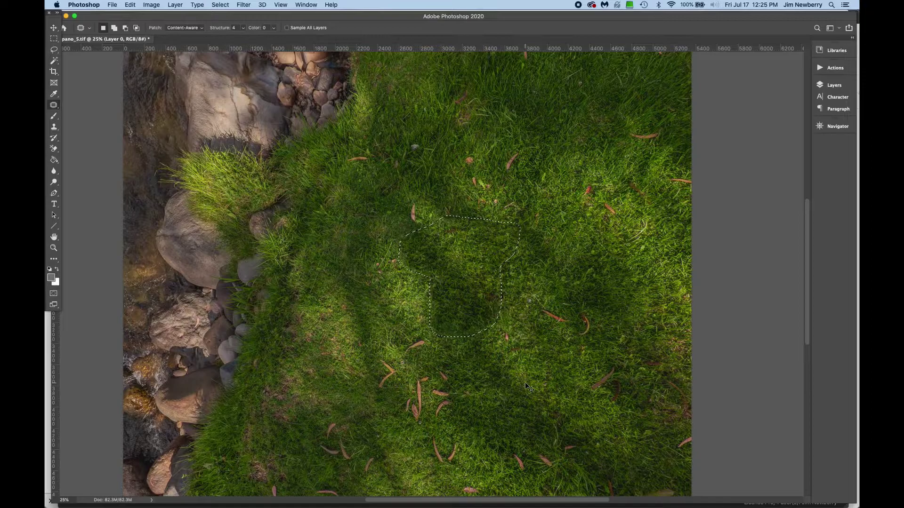
{"action": "key", "text": "super+d"}
{"action": "key", "text": "super+s"}
{"action": "key", "text": "super+w"}
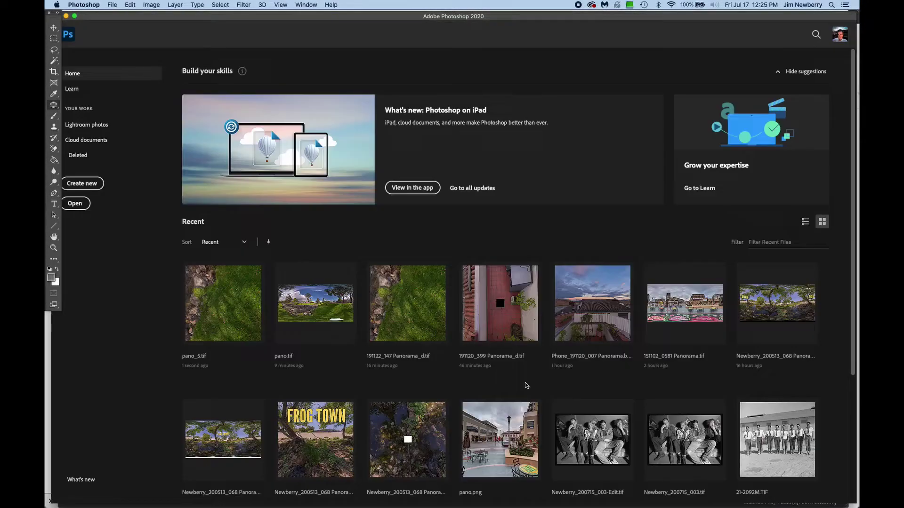
{"action": "key", "text": "super+Tab"}
{"action": "key", "text": "super+Tab"}
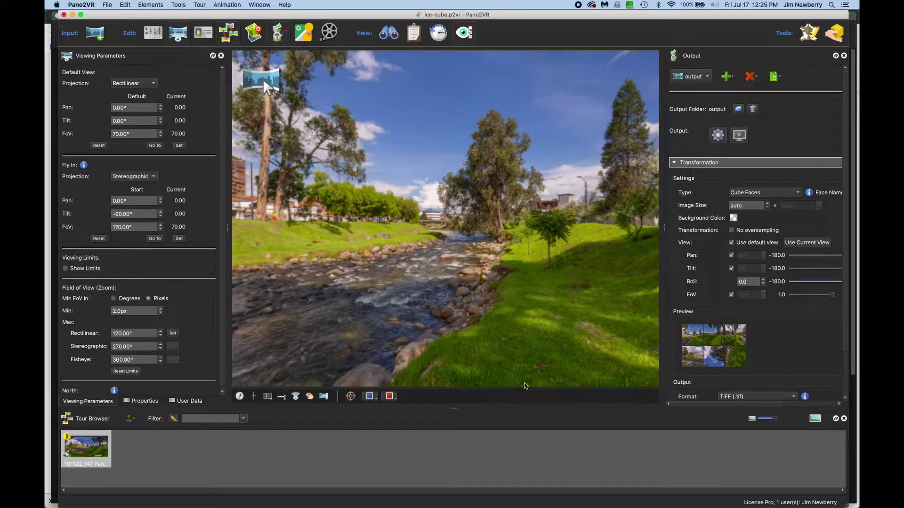
- Add all six output cube-face TIFFs to the Pano2VR tour as a new panorama
{"action": "key", "text": "super+Tab"}
{"action": "key", "text": "Tab"}
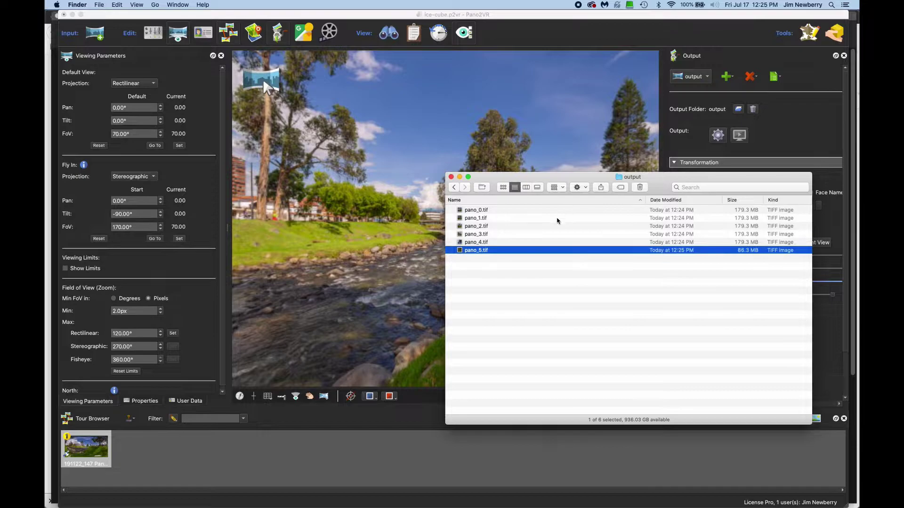
{"action": "key", "text": "super+a"}
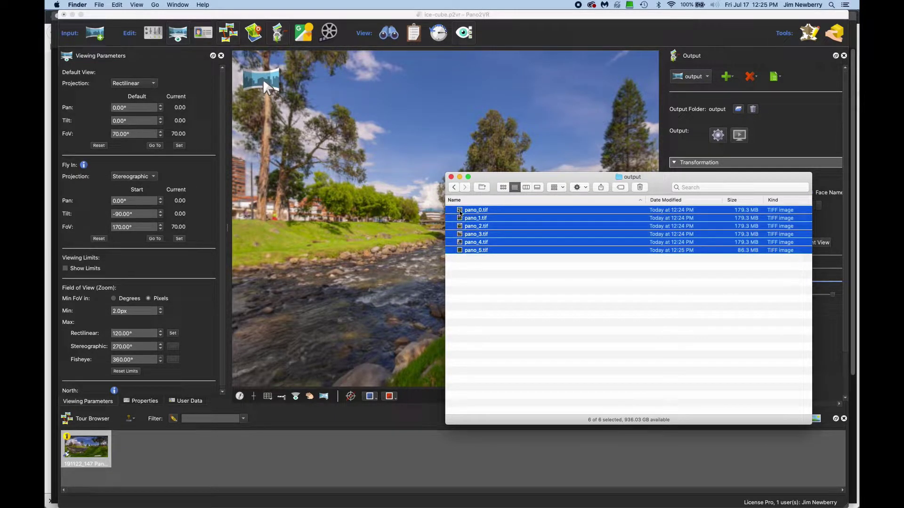
{"action": "left_click_drag", "start_coordinate": [459, 210], "coordinate": [213, 450]}
- Remove the original 191122_147 Panorama from the tour, confirming with Yes
{"action": "left_click", "coordinate": [230, 453]}
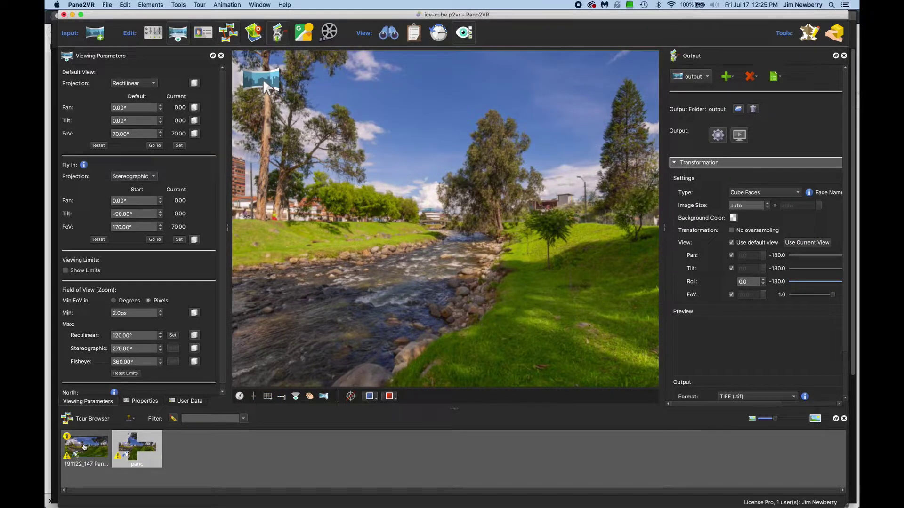
{"action": "left_click", "coordinate": [83, 446]}
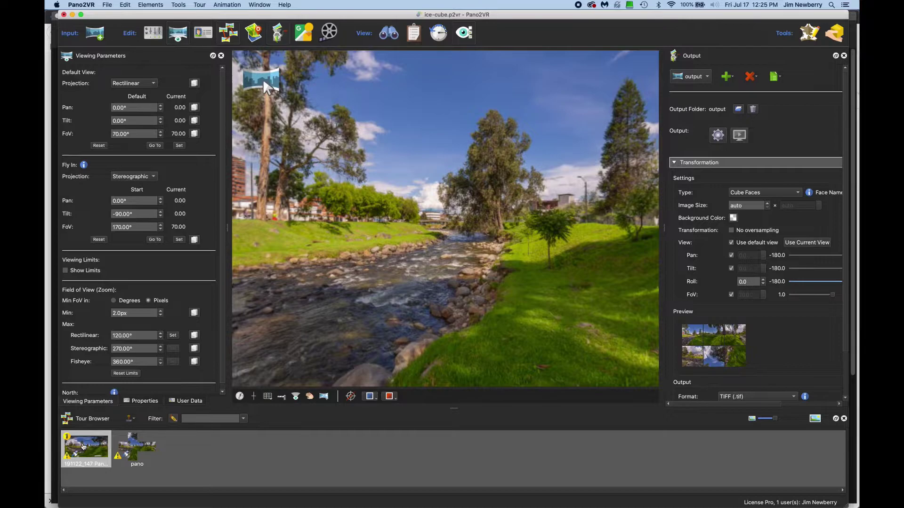
{"action": "right_click", "coordinate": [83, 446]}
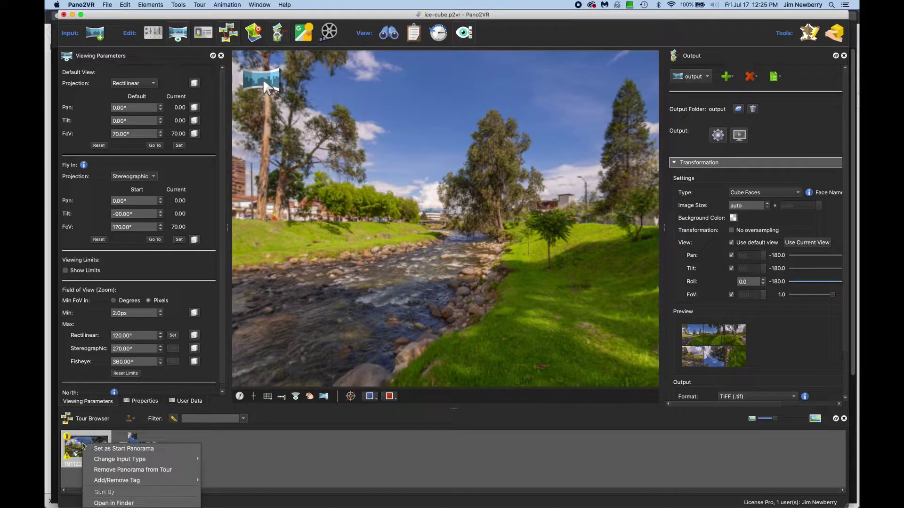
{"action": "left_click", "coordinate": [117, 475]}
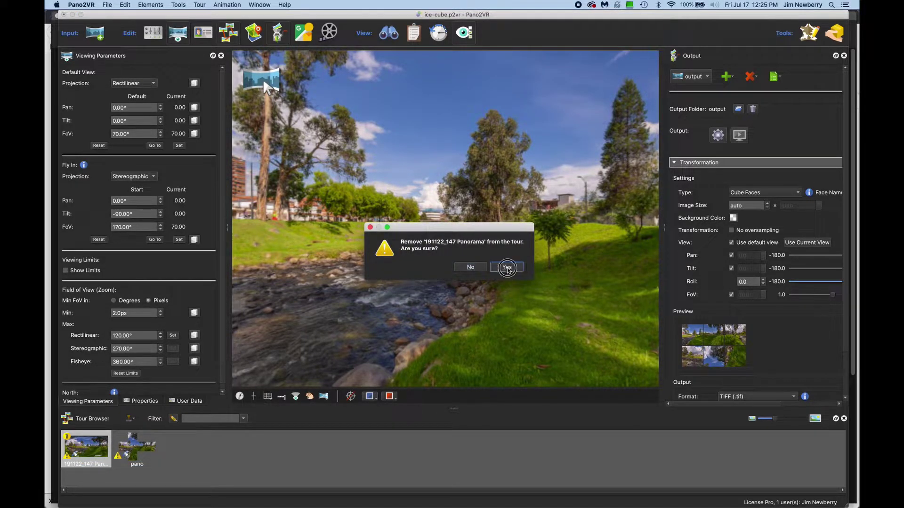
{"action": "left_click", "coordinate": [507, 269]}
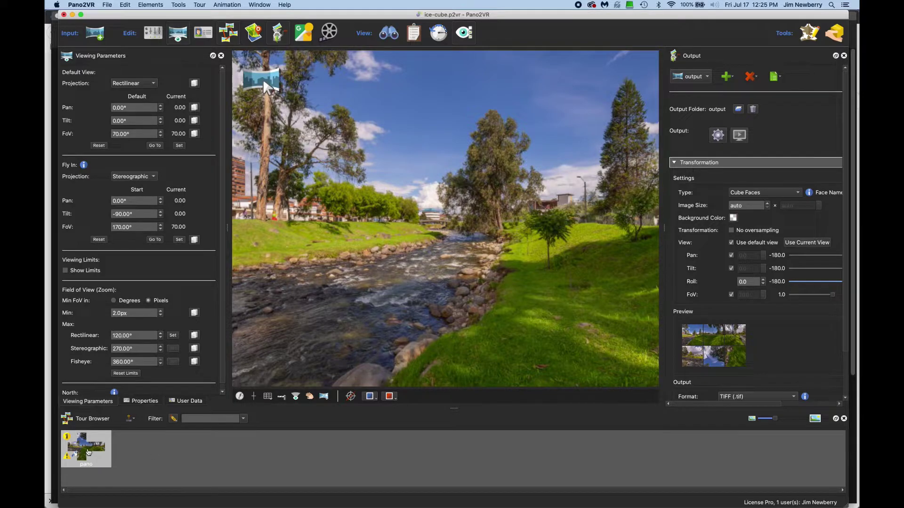
- Change the Transformation Type to Equirectangular and render pano.tif from the patched cube faces
{"action": "mouse_move", "coordinate": [93, 446]}
{"action": "left_click", "coordinate": [766, 194]}
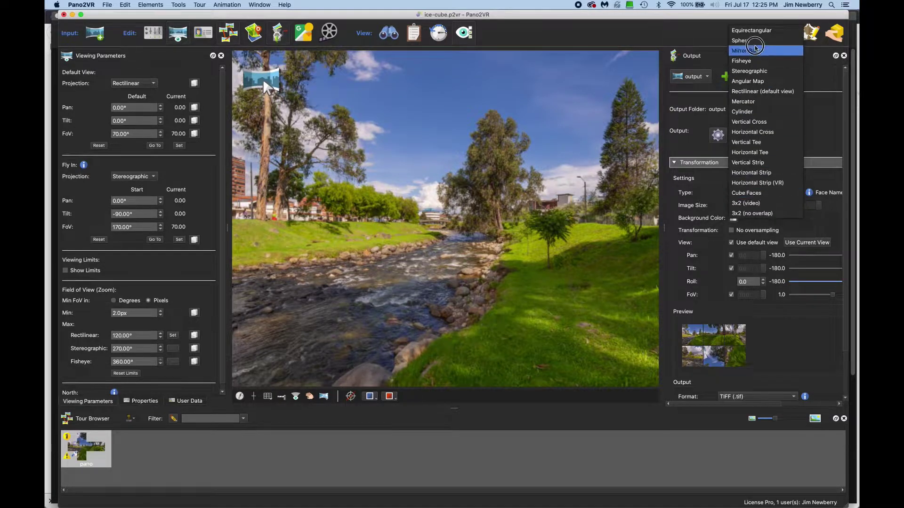
{"action": "left_click", "coordinate": [750, 32]}
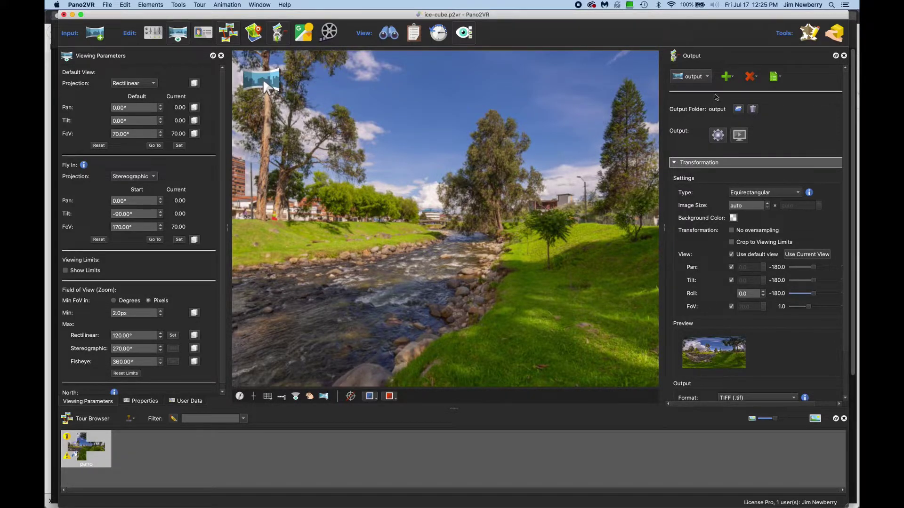
{"action": "left_click", "coordinate": [718, 136]}
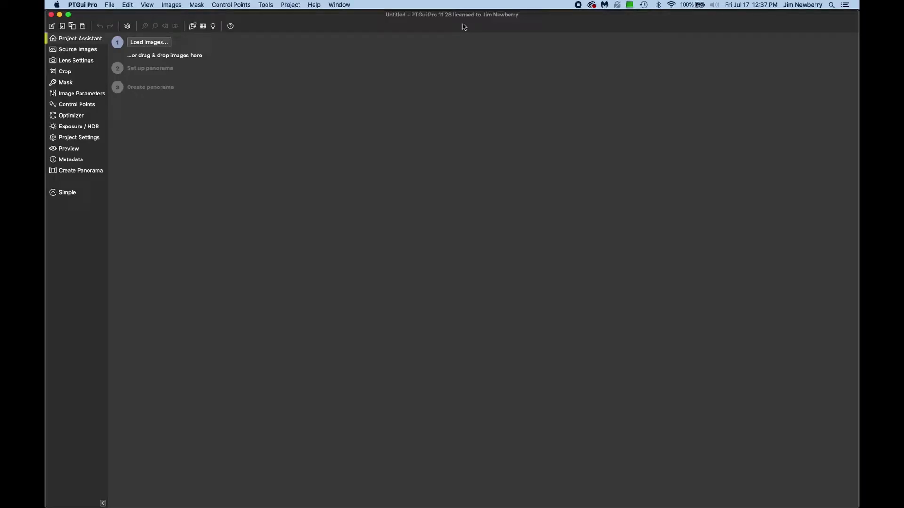
- Add 191122_147 Panorama.tif to PTGui's Convert to cube faces tool, keeping 6 separate TIFF files
{"action": "left_click", "coordinate": [266, 5]}
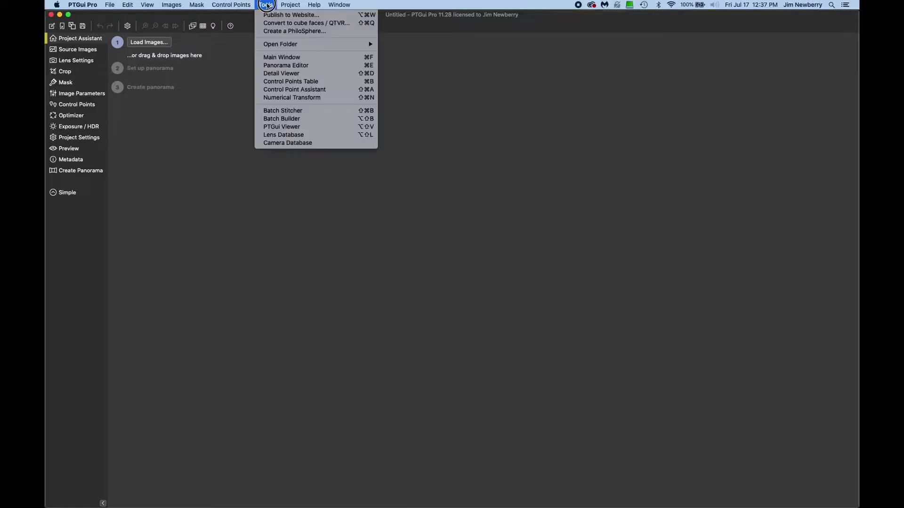
{"action": "left_click", "coordinate": [281, 23]}
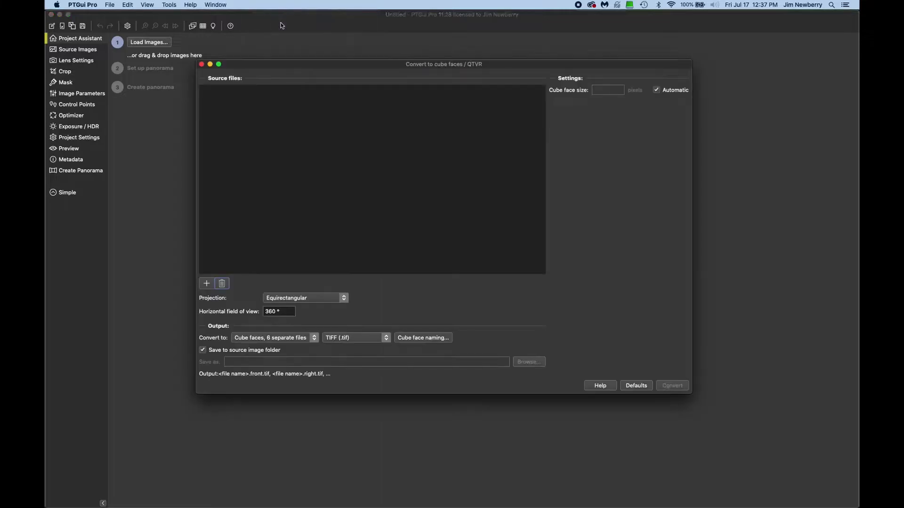
{"action": "key", "text": "super+Tab"}
{"action": "key", "text": "super+Tab"}
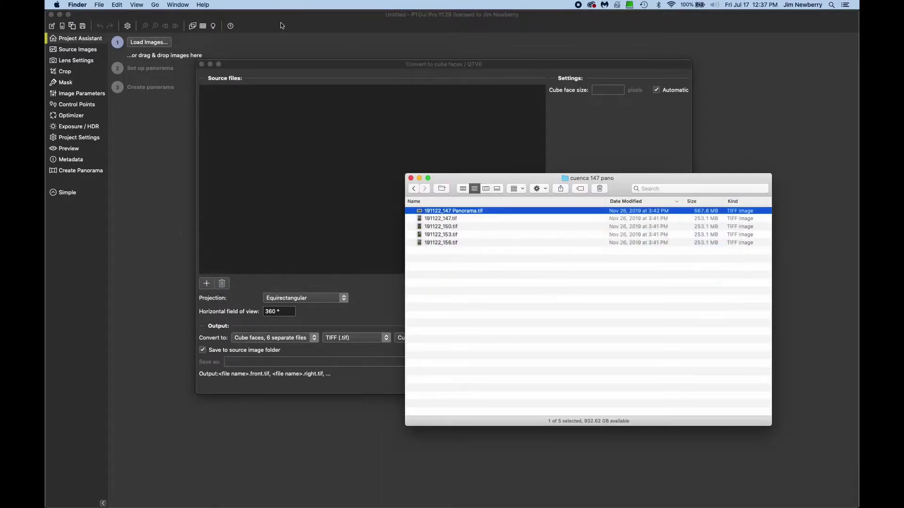
{"action": "left_click_drag", "start_coordinate": [508, 182], "coordinate": [646, 176]}
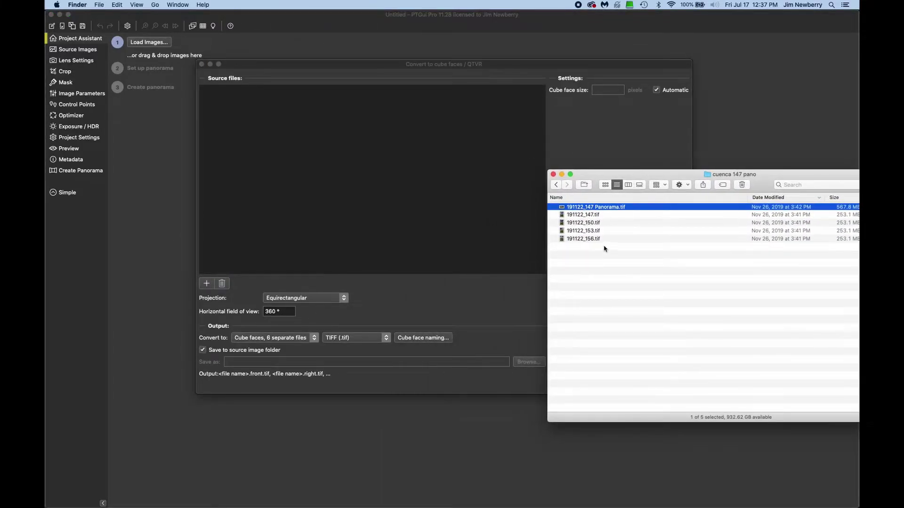
{"action": "left_click_drag", "start_coordinate": [617, 208], "coordinate": [434, 186]}
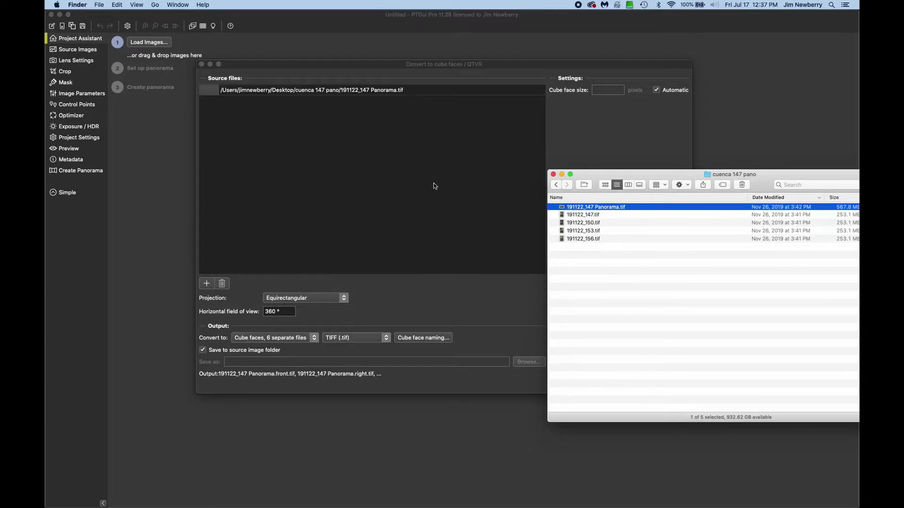
{"action": "left_click", "coordinate": [465, 64]}
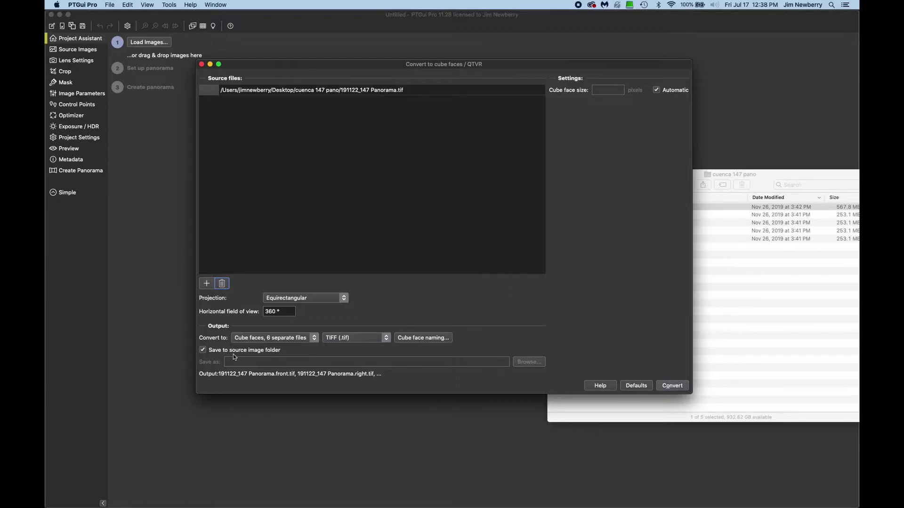
- Convert the panorama to cube faces and confirm the six 115 MB front/right/back/left/top/bottom TIFFs appeared
{"action": "left_click", "coordinate": [672, 386]}
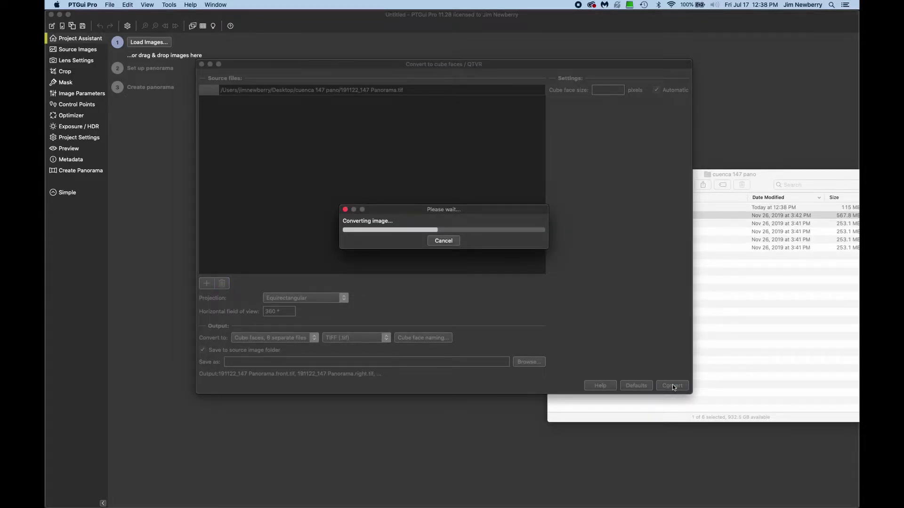
{"action": "left_click", "coordinate": [737, 176]}
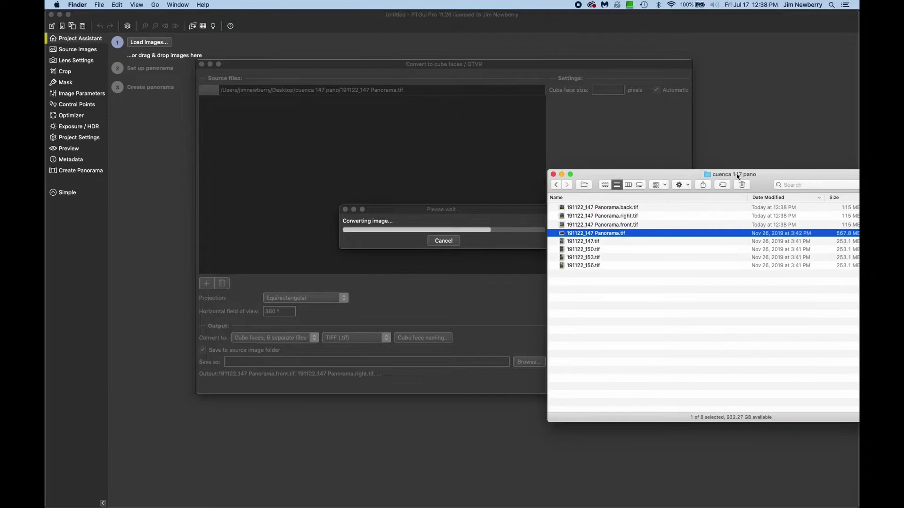
{"action": "left_click_drag", "start_coordinate": [738, 176], "coordinate": [651, 175]}
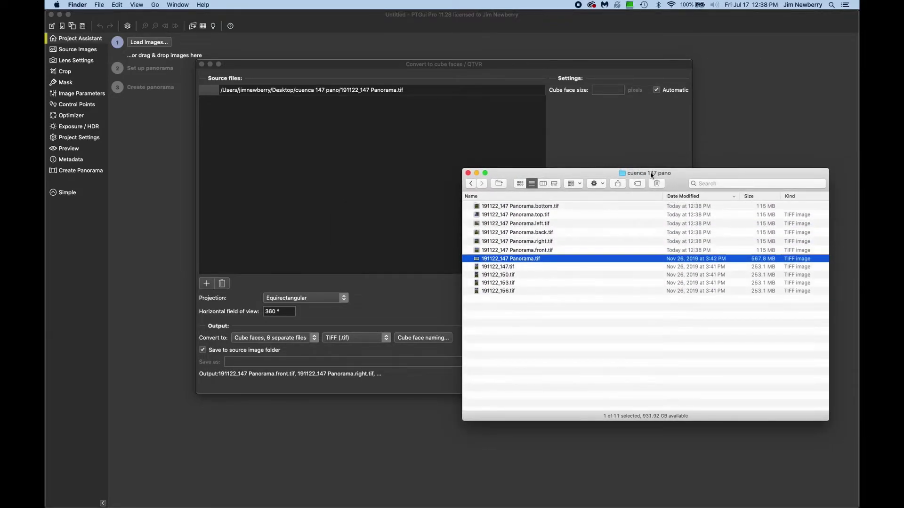
{"action": "left_click_drag", "start_coordinate": [651, 175], "coordinate": [551, 170]}
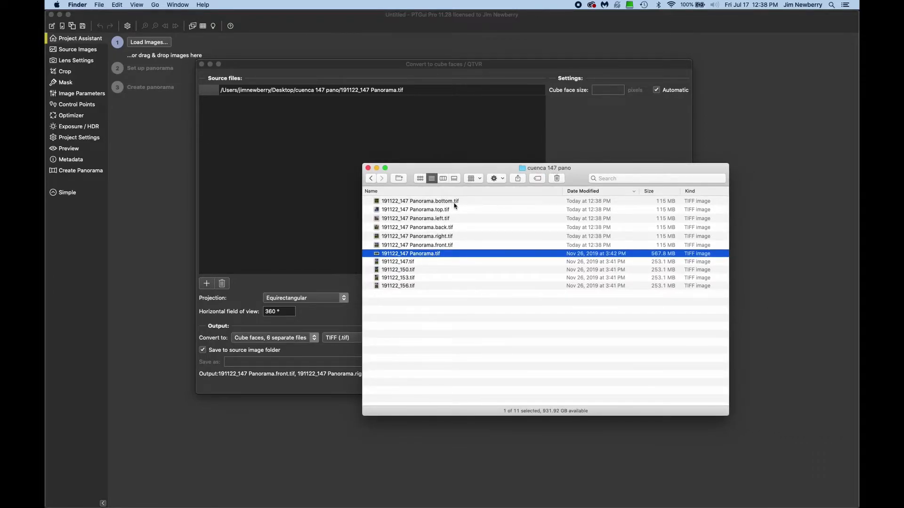
- Open Panorama.bottom.tif and patch its transparent hole with nearby grass using Content-Aware Patch
{"action": "double_click", "coordinate": [482, 201]}
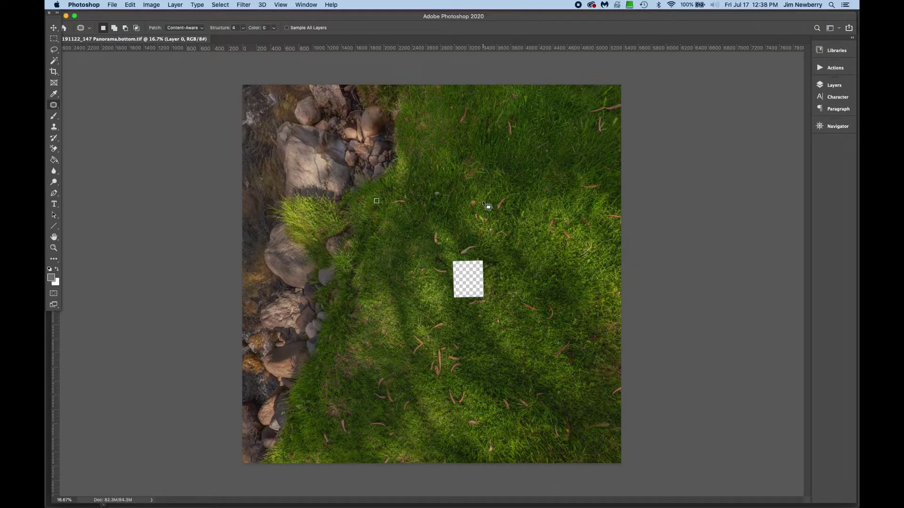
{"action": "key", "text": "z"}
{"action": "left_click", "coordinate": [476, 274]}
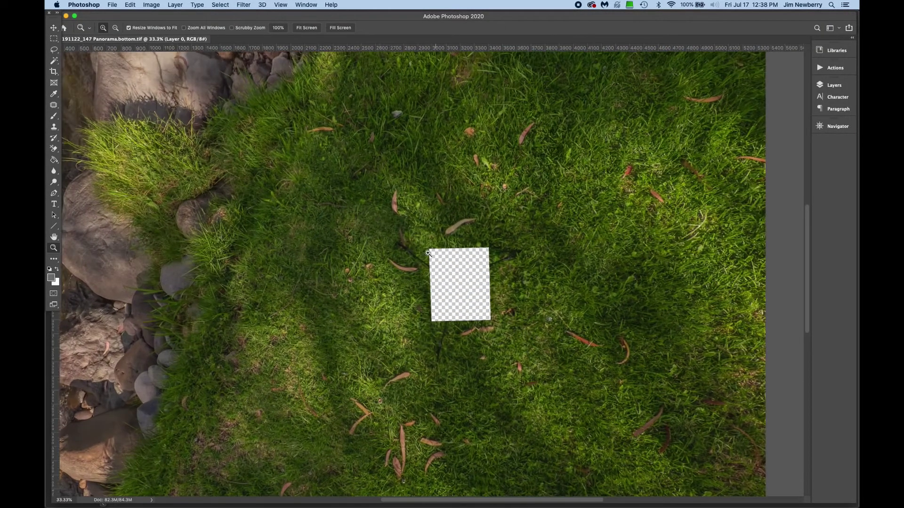
{"action": "left_click", "coordinate": [55, 105]}
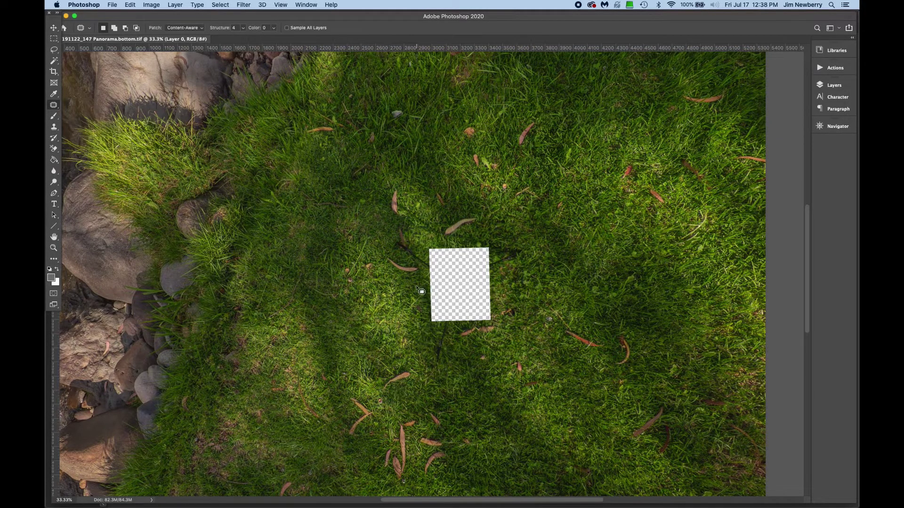
{"action": "mouse_move", "coordinate": [417, 286]}
{"action": "left_mouse_down"}
{"action": "mouse_move", "coordinate": [425, 354]}
{"action": "mouse_move", "coordinate": [450, 360]}
{"action": "mouse_move", "coordinate": [479, 351]}
{"action": "mouse_move", "coordinate": [500, 333]}
{"action": "mouse_move", "coordinate": [526, 243]}
{"action": "mouse_move", "coordinate": [508, 232]}
{"action": "mouse_move", "coordinate": [467, 241]}
{"action": "mouse_move", "coordinate": [396, 230]}
{"action": "mouse_move", "coordinate": [383, 242]}
{"action": "mouse_move", "coordinate": [387, 271]}
{"action": "mouse_move", "coordinate": [488, 367]}
{"action": "mouse_move", "coordinate": [551, 359]}
{"action": "mouse_move", "coordinate": [604, 311]}
{"action": "mouse_move", "coordinate": [543, 424]}
{"action": "left_mouse_up"}
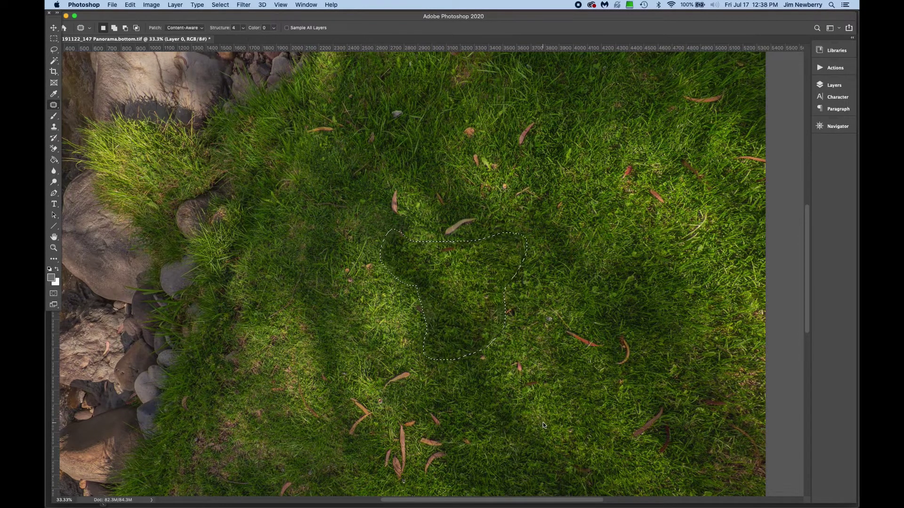
- Deselect, save and close the patched bottom face, returning to Finder
{"action": "key", "text": "super+d"}
{"action": "key", "text": "super+s"}
{"action": "key", "text": "super+w"}
{"action": "key", "text": "super+Tab"}
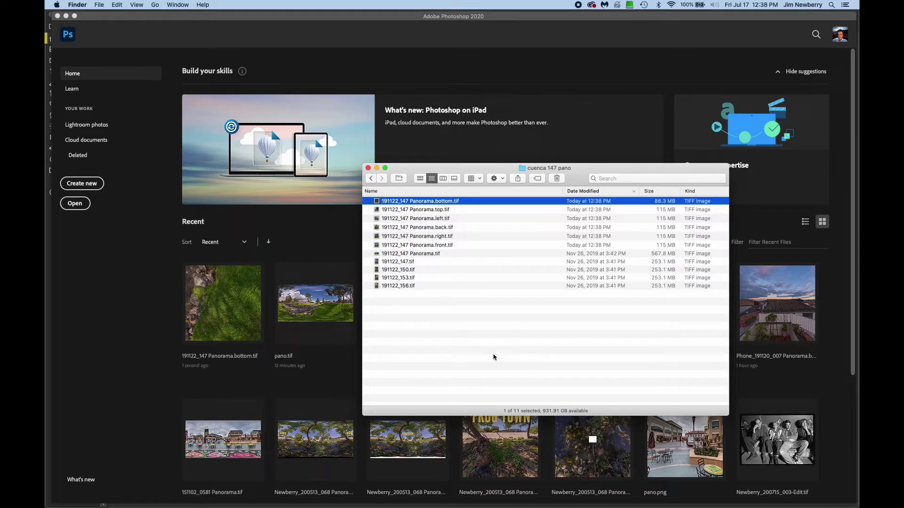
- Open the six cube-face TIFFs in PTGui Pro and stitch them into 191122_147 Panorama Reconstructed.tif
{"action": "left_click", "coordinate": [463, 244], "text": "shift"}
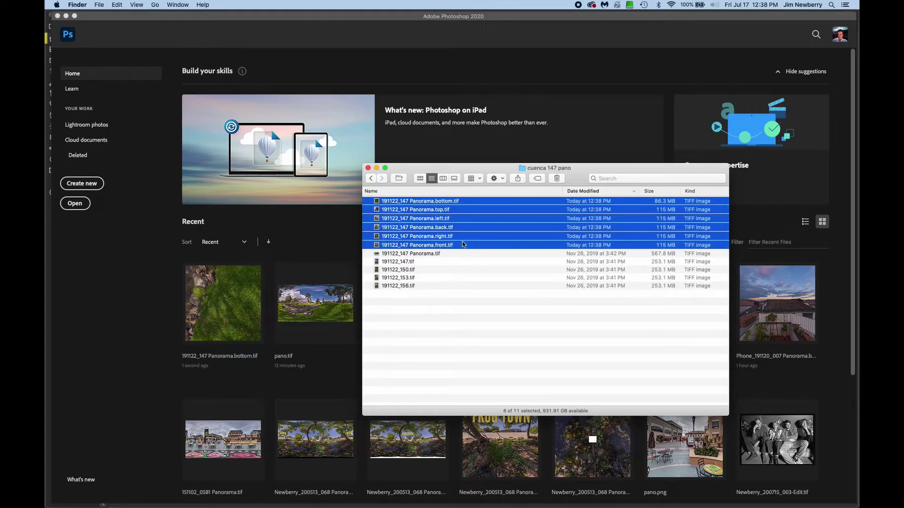
{"action": "right_click", "coordinate": [457, 203]}
{"action": "mouse_move", "coordinate": [480, 227]}
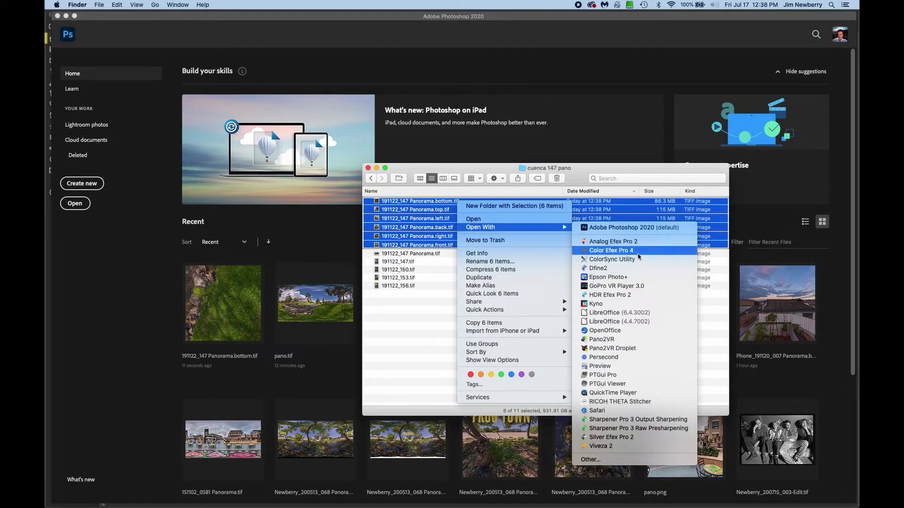
{"action": "left_click", "coordinate": [639, 375]}
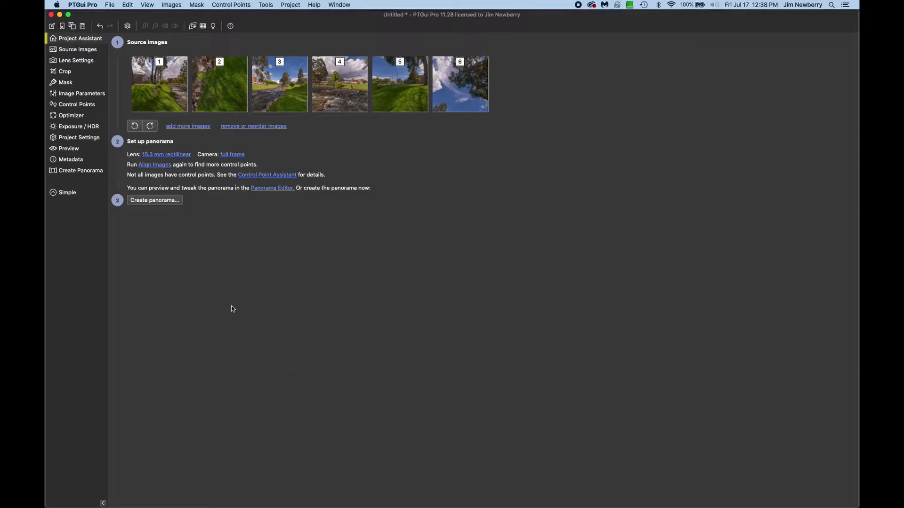
{"action": "left_click", "coordinate": [162, 201]}
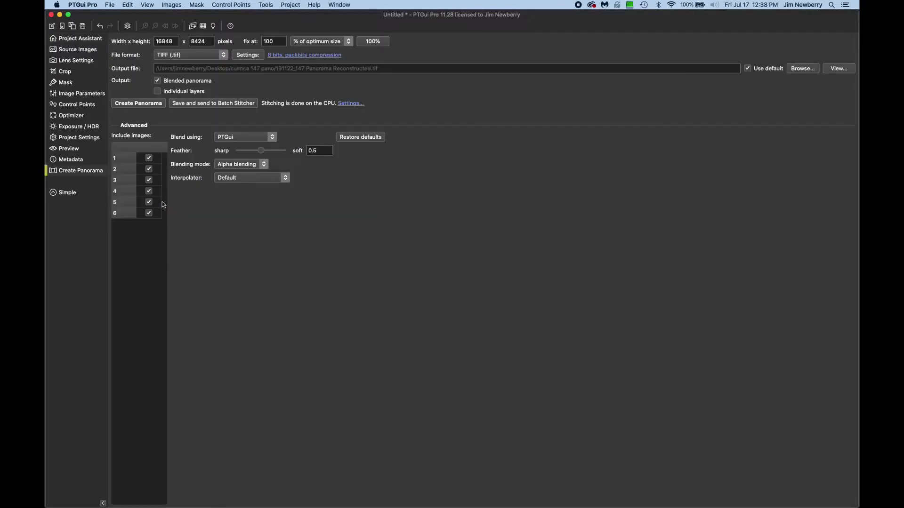
{"action": "left_click", "coordinate": [147, 104]}
- Open 191122_147 Panorama Reconstructed.tif from the cuenca 147 pano folder with PTGui Viewer
{"action": "key", "text": "super+Tab"}
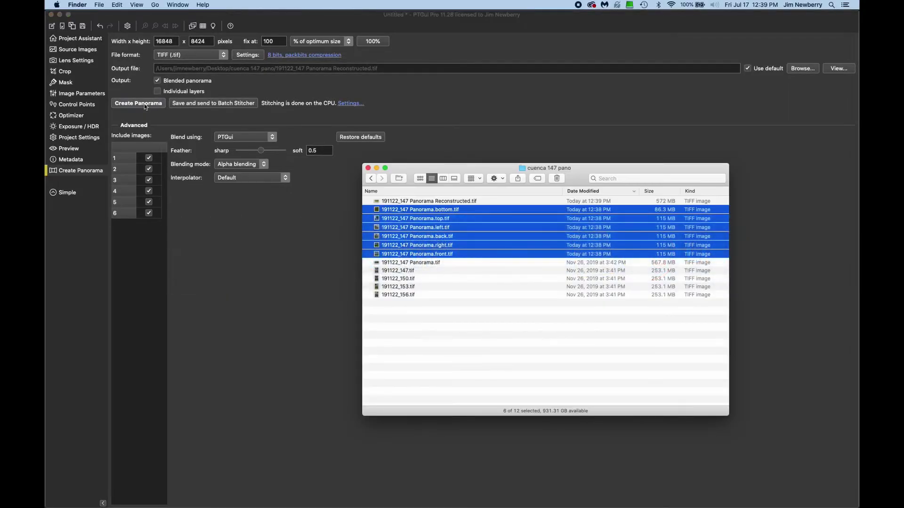
{"action": "left_click_drag", "start_coordinate": [457, 168], "coordinate": [432, 146]}
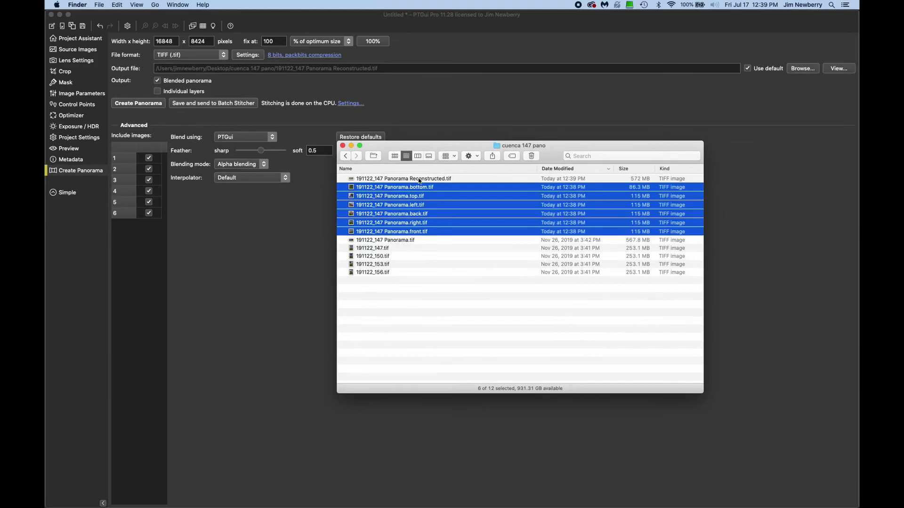
{"action": "key", "text": "Up"}
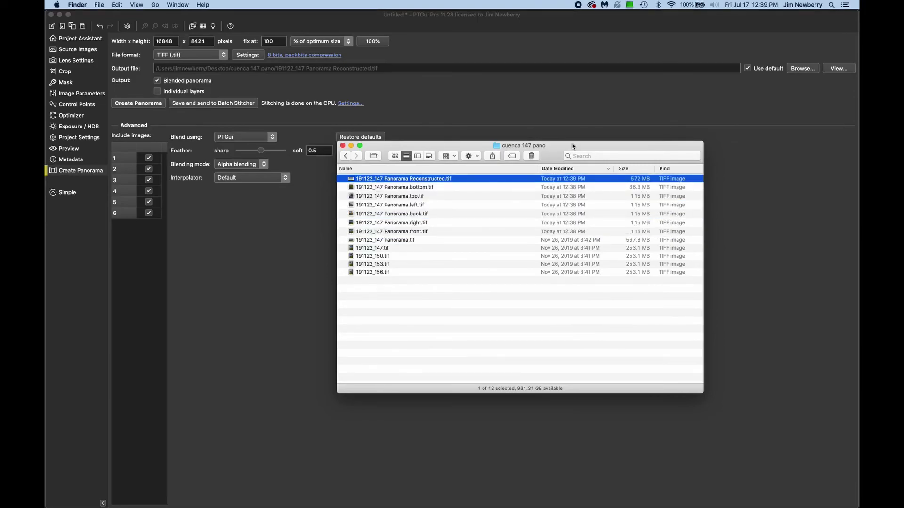
{"action": "right_click", "coordinate": [429, 180]}
{"action": "mouse_move", "coordinate": [438, 190]}
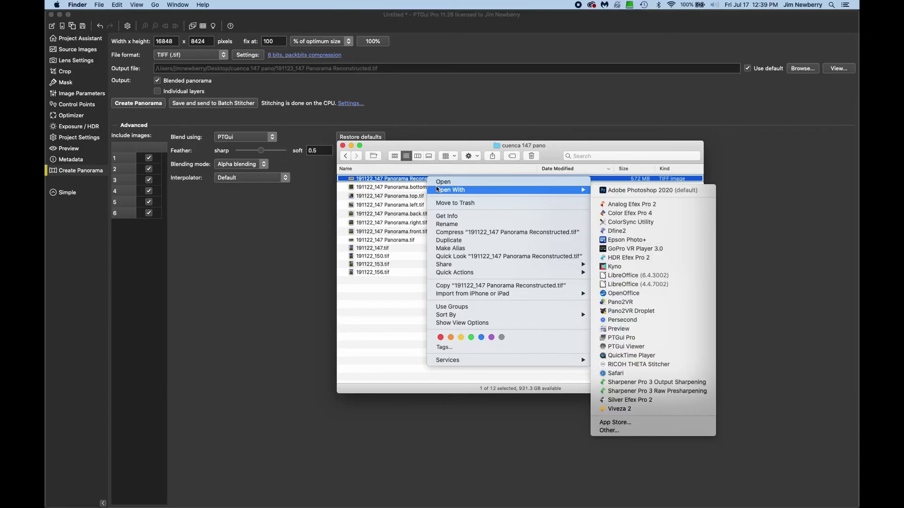
{"action": "left_click", "coordinate": [610, 347]}
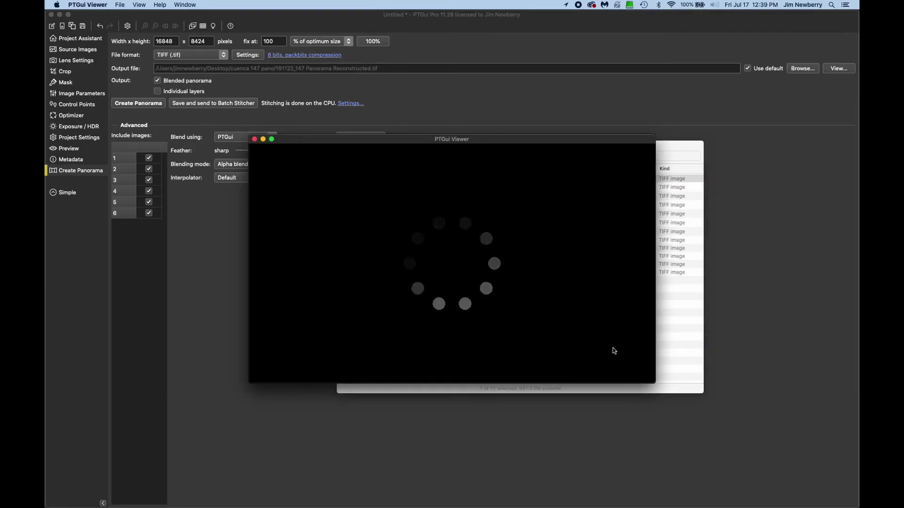